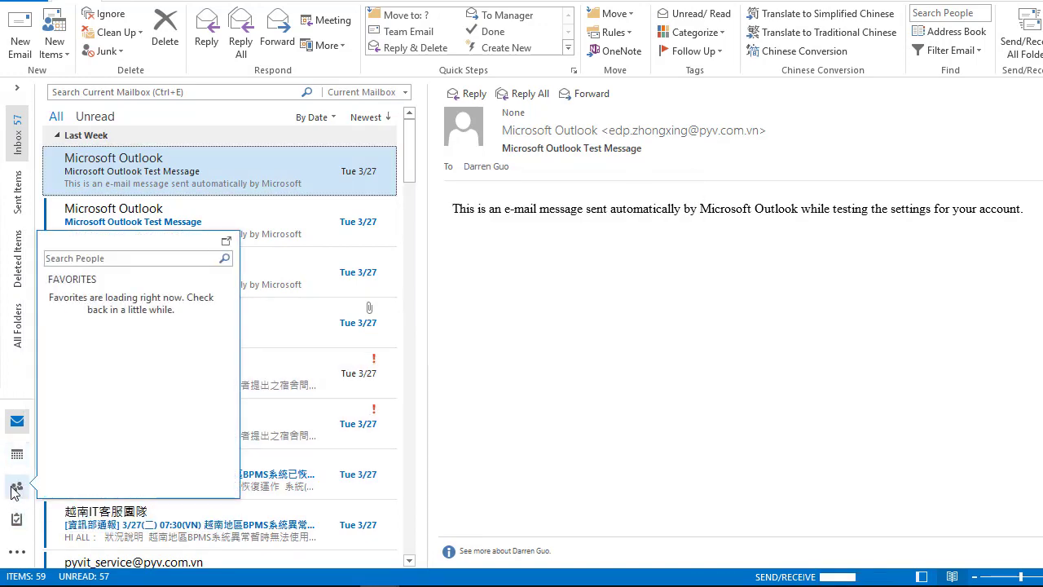
Switch to the People view, select the first contact, and restore the maximized window to a smaller size
click(15, 491)
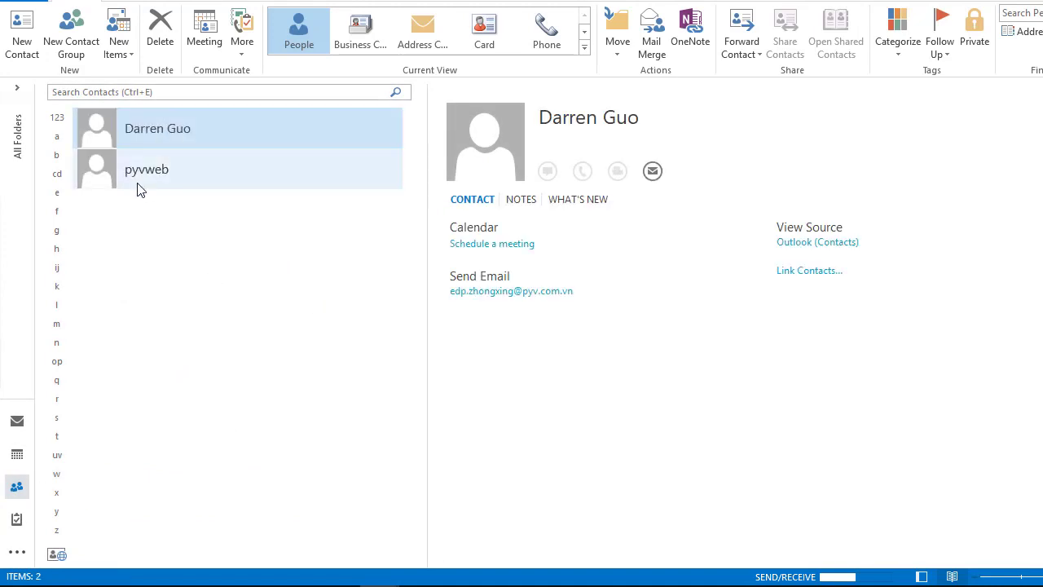
click(126, 176)
click(168, 128)
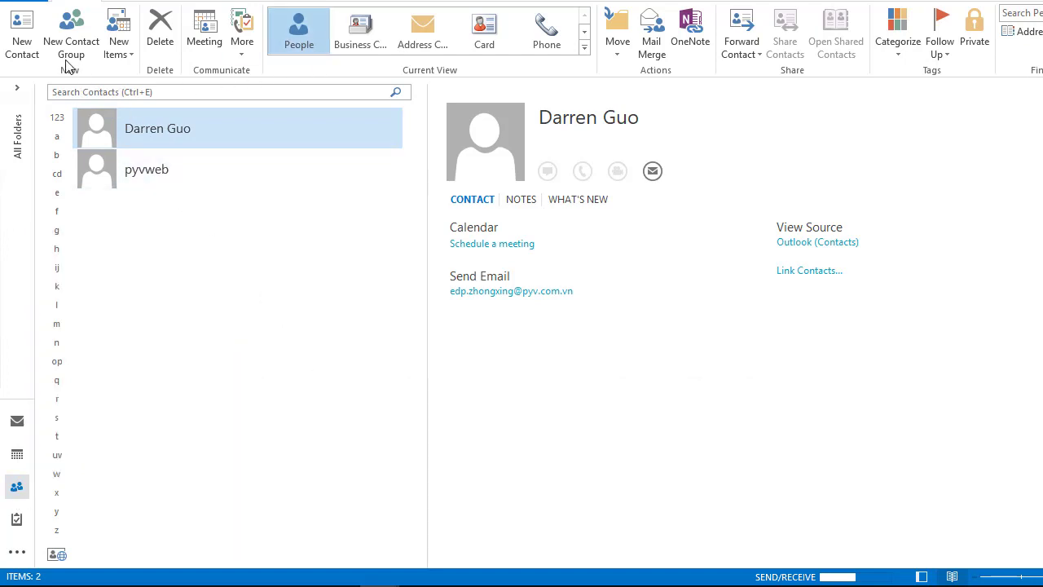
click(28, 1)
click(28, 1)
key(super+Down)
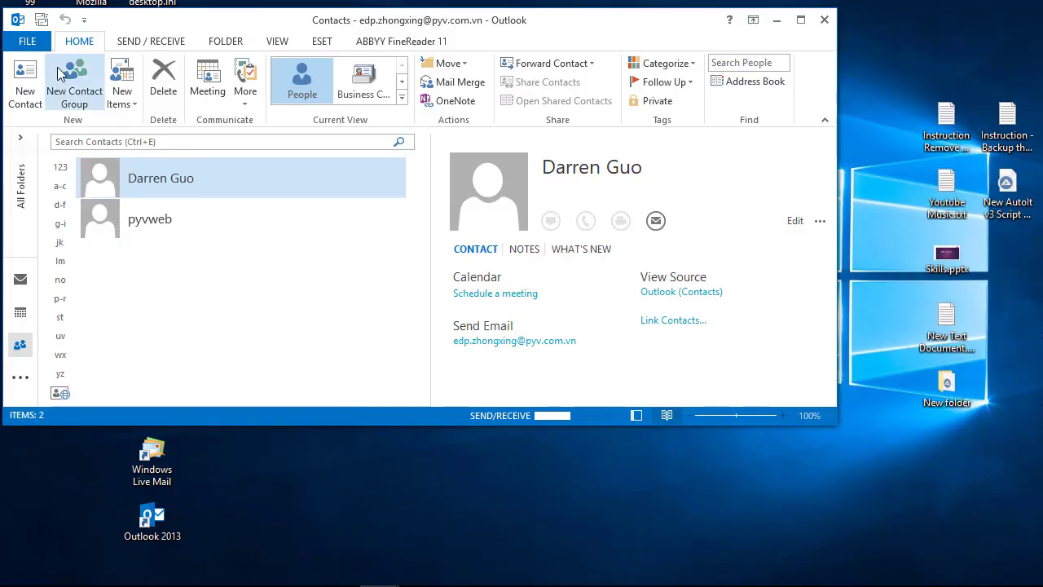
Launch the Import and Export Wizard from the Export section of Outlook's advanced options
click(35, 44)
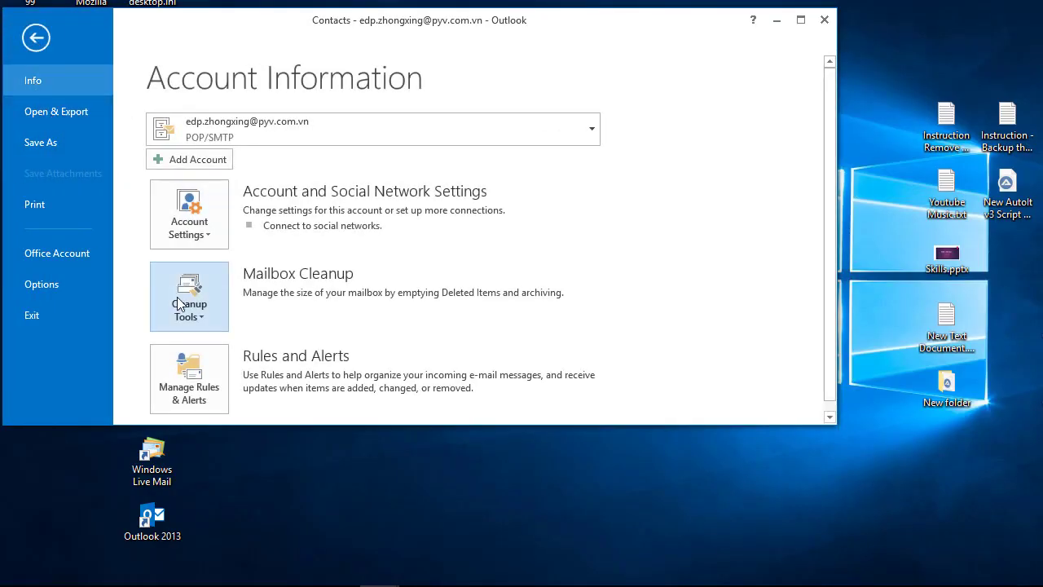
click(67, 288)
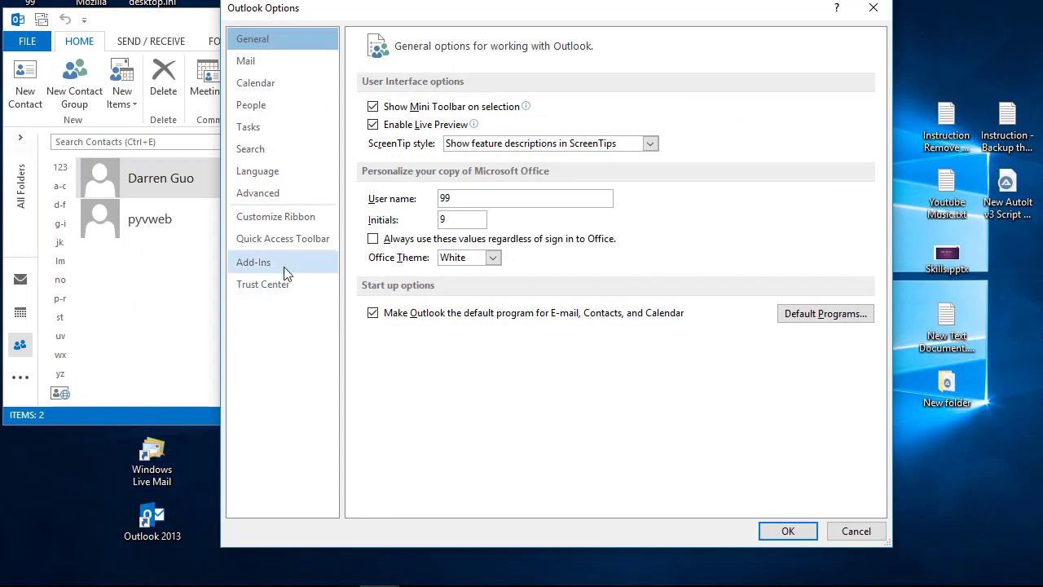
click(271, 196)
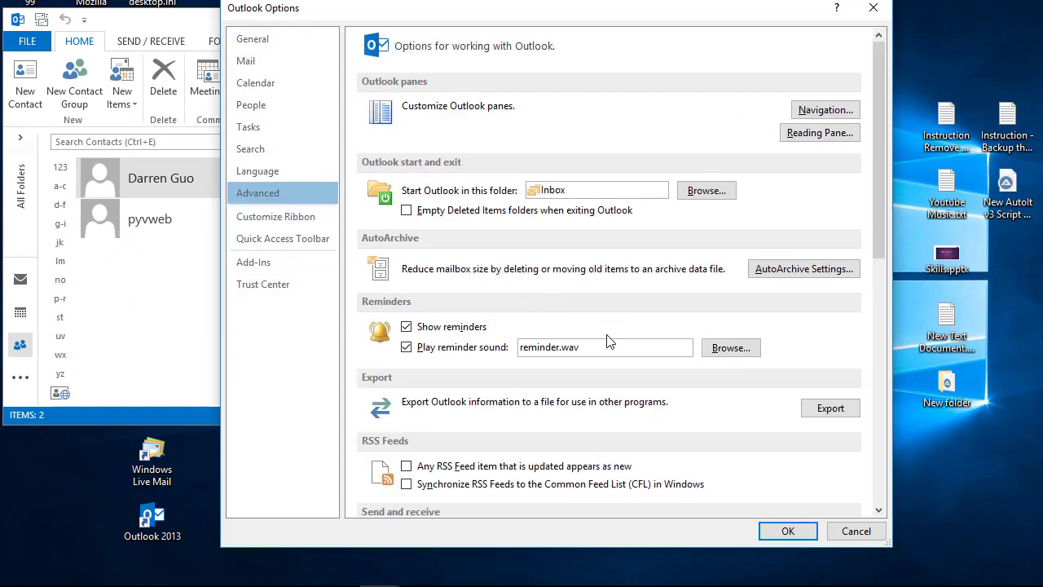
scroll(607, 340, down, 3)
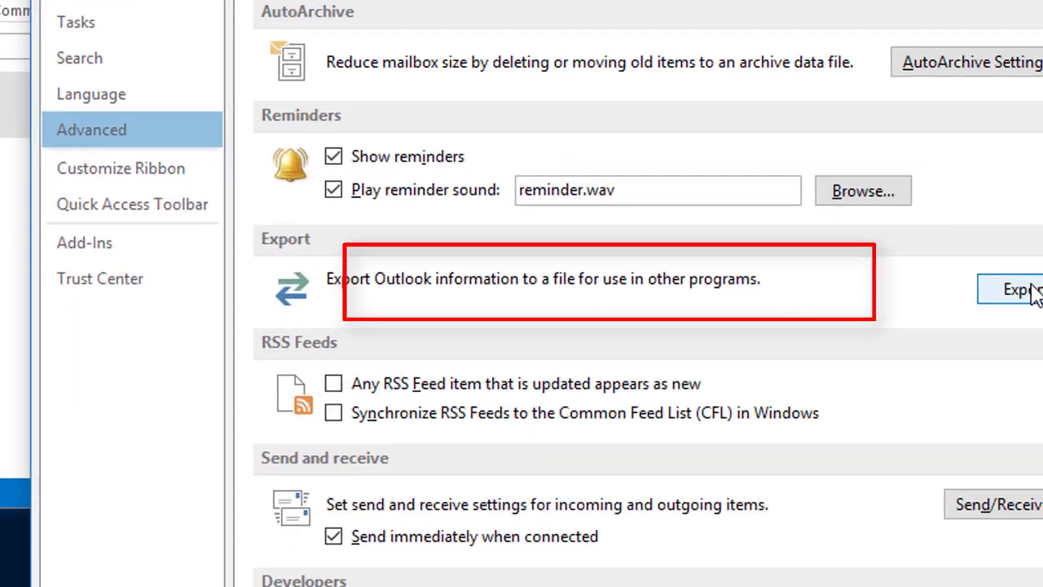
click(830, 291)
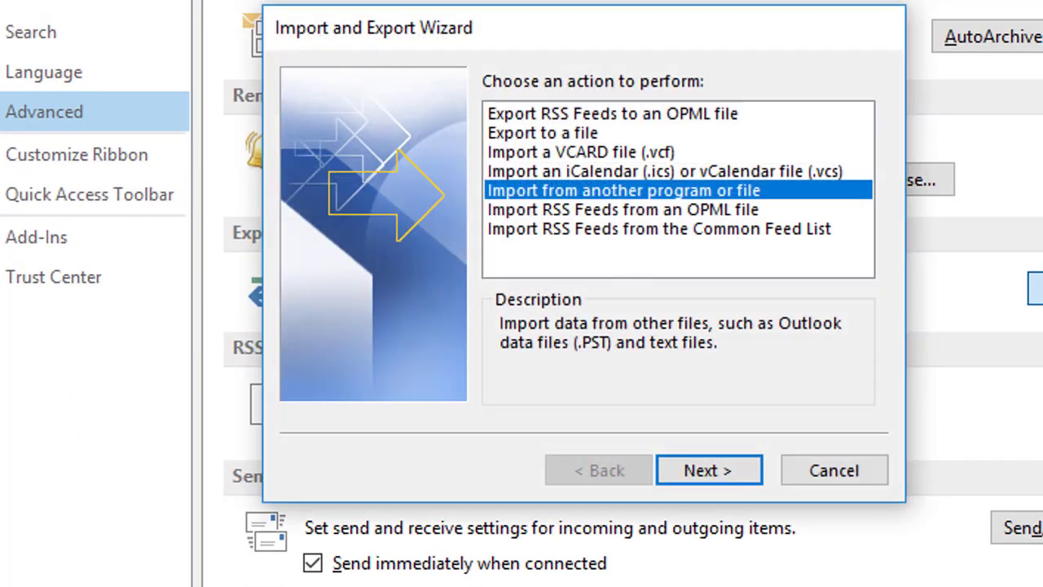
Set up an export to a Comma Separated Values file with the Contacts folder as the source
click(547, 135)
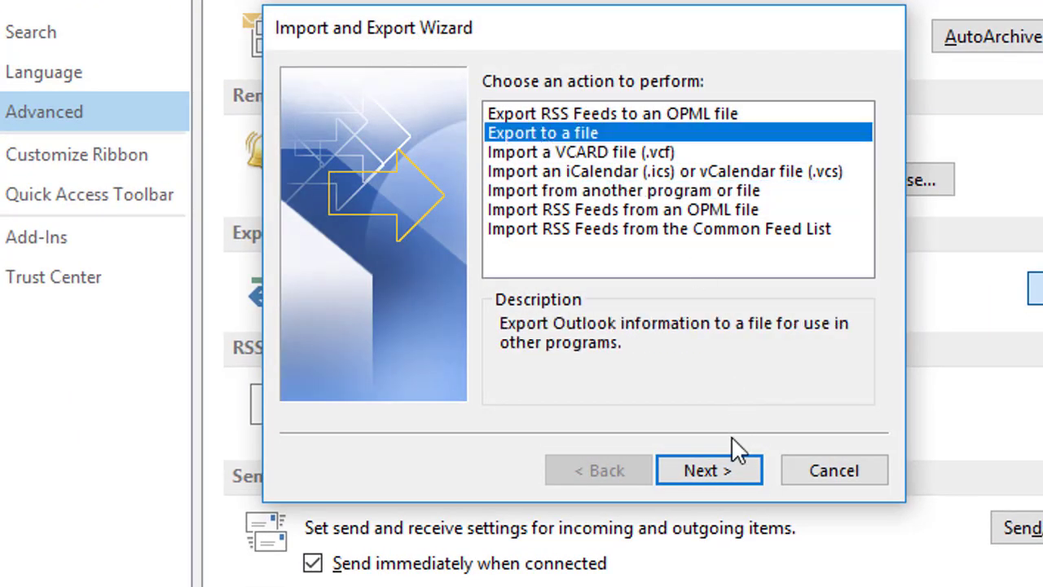
click(701, 473)
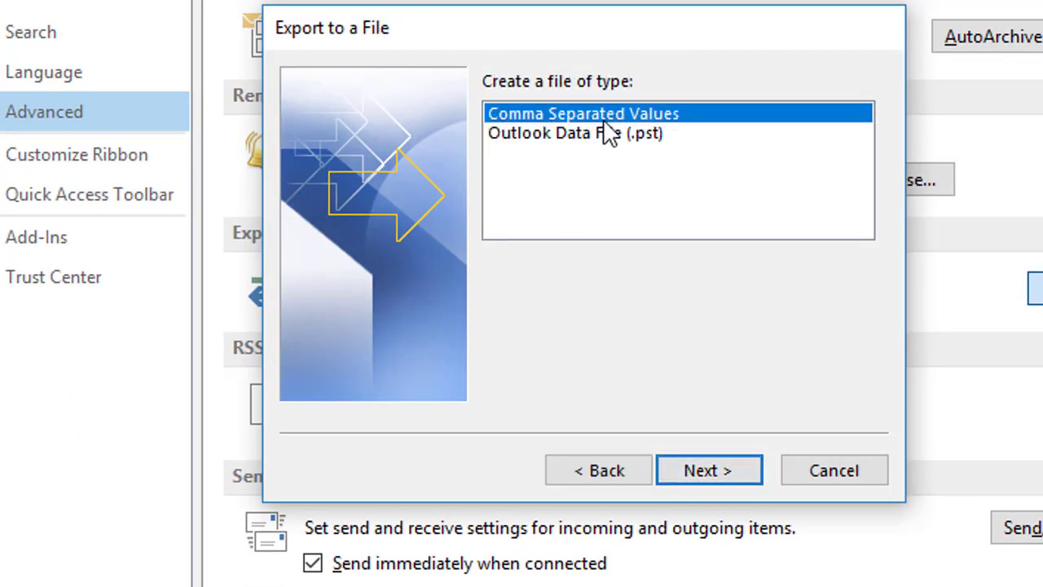
click(725, 473)
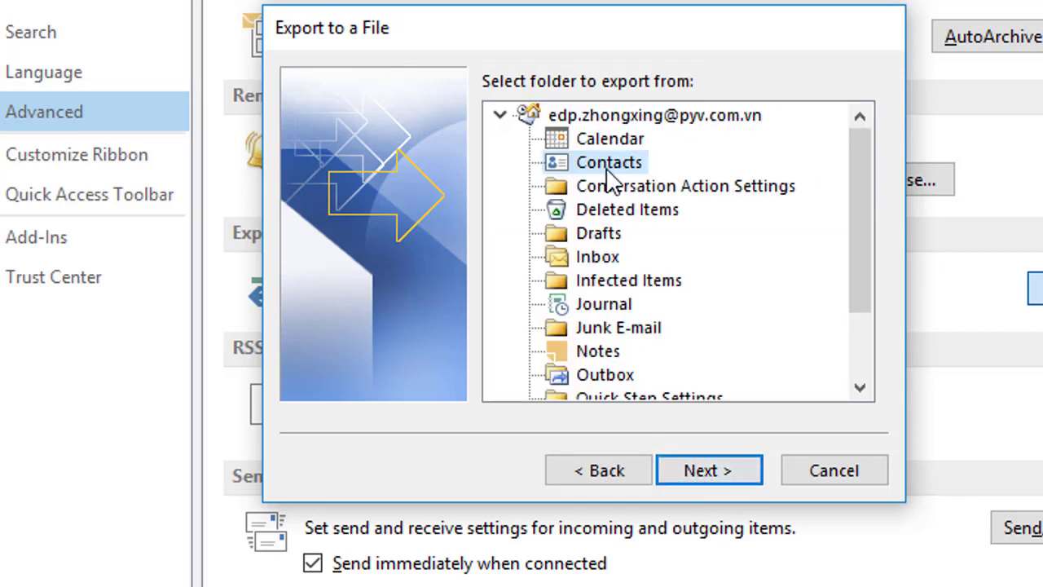
click(722, 469)
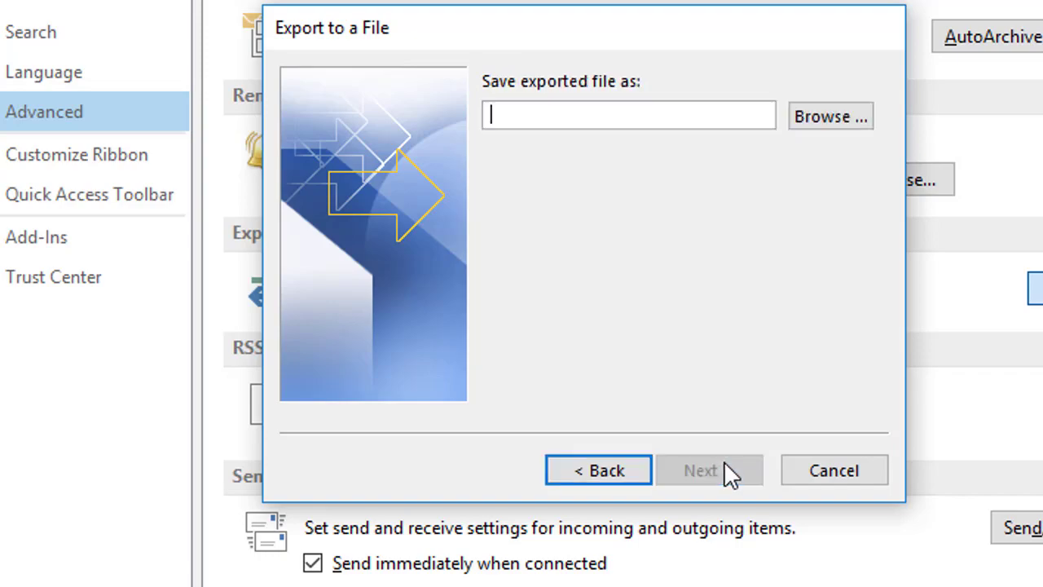
Export the contacts as contacts_outlook.CSV in the Documents folder and close the Outlook options
click(839, 123)
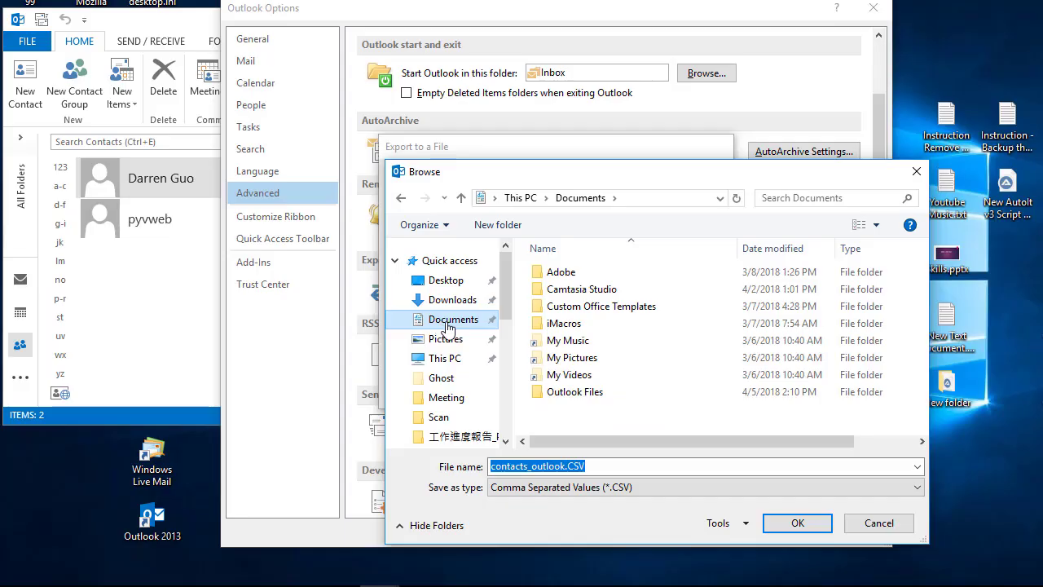
click(797, 524)
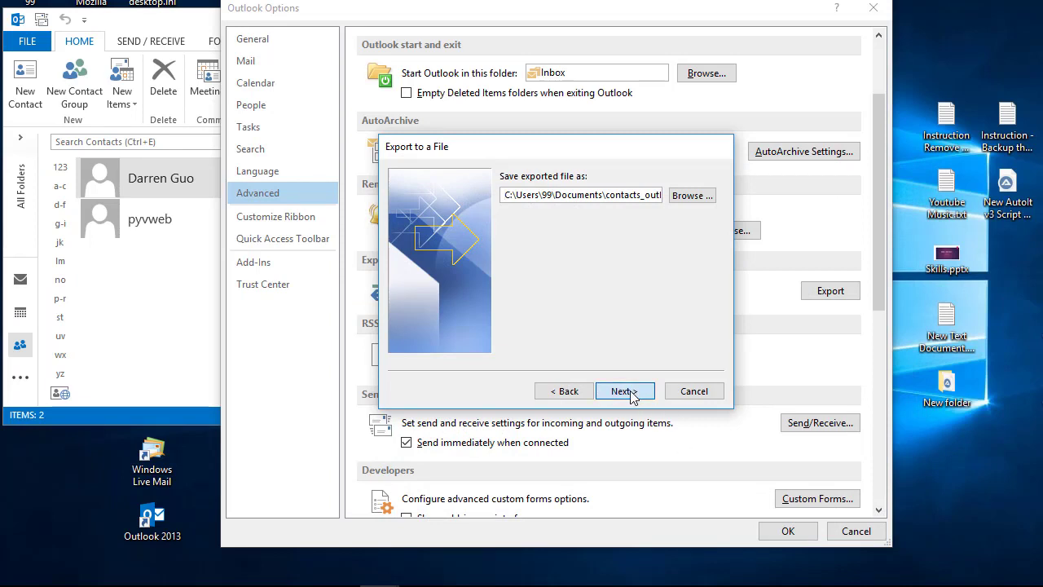
click(627, 392)
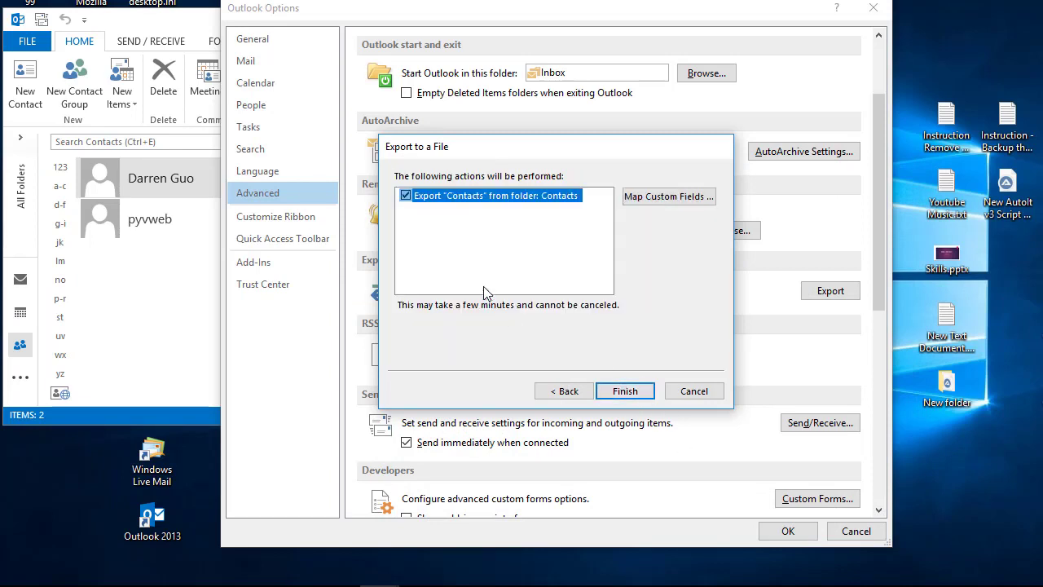
click(625, 393)
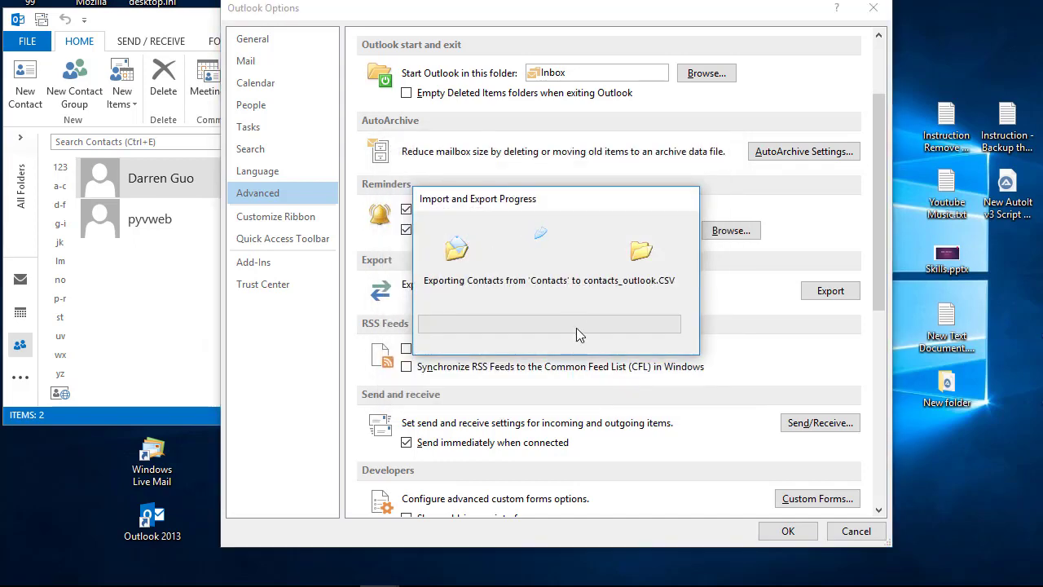
click(792, 531)
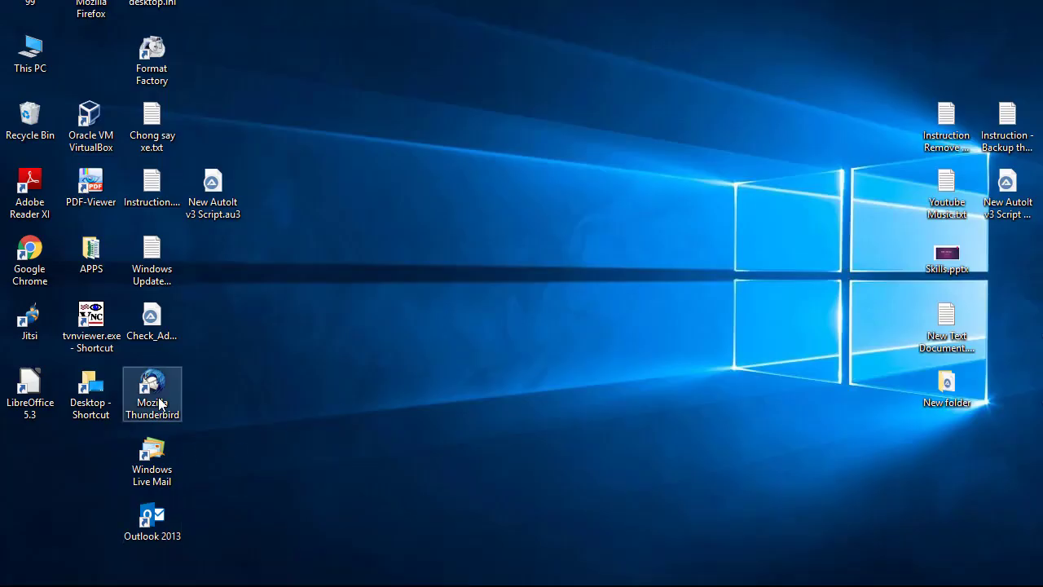
Switch to Mozilla Thunderbird and open its address book at the Others list
double_click(152, 383)
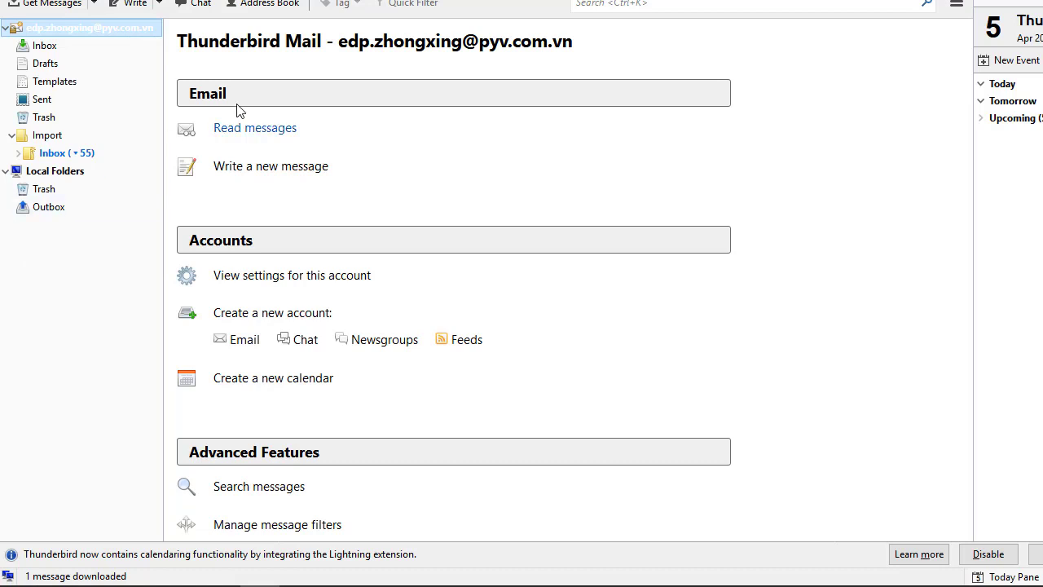
click(255, 5)
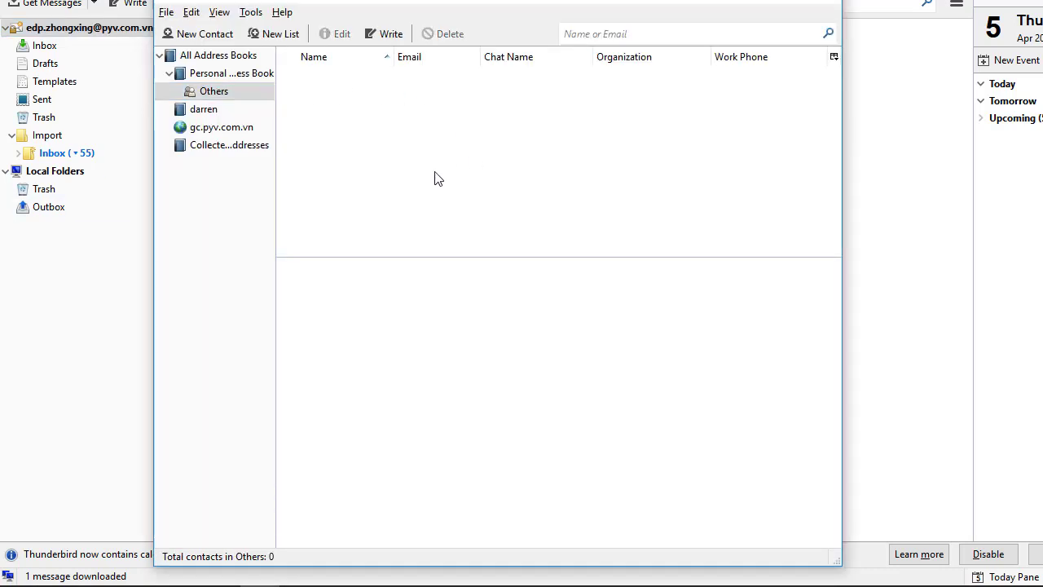
click(207, 96)
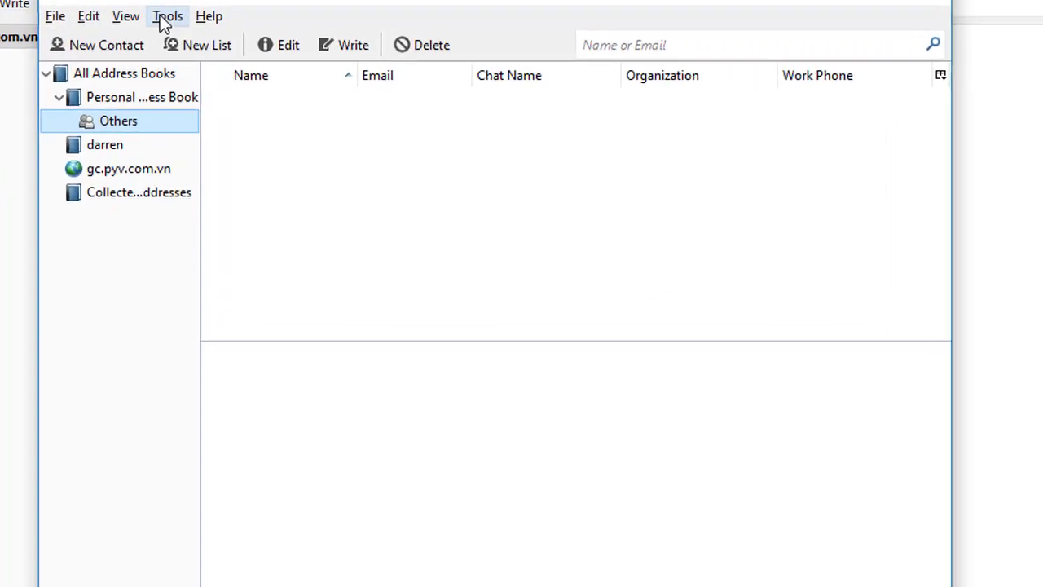
Start an Address Books import using the "Text file (LDIF, .tab, .csv, .txt)" file type
click(163, 20)
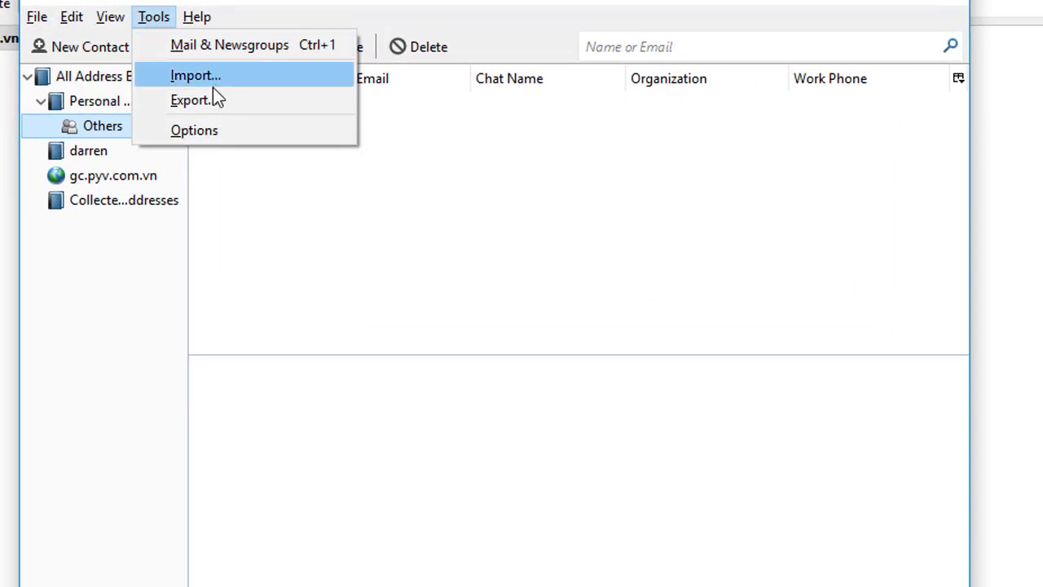
click(231, 74)
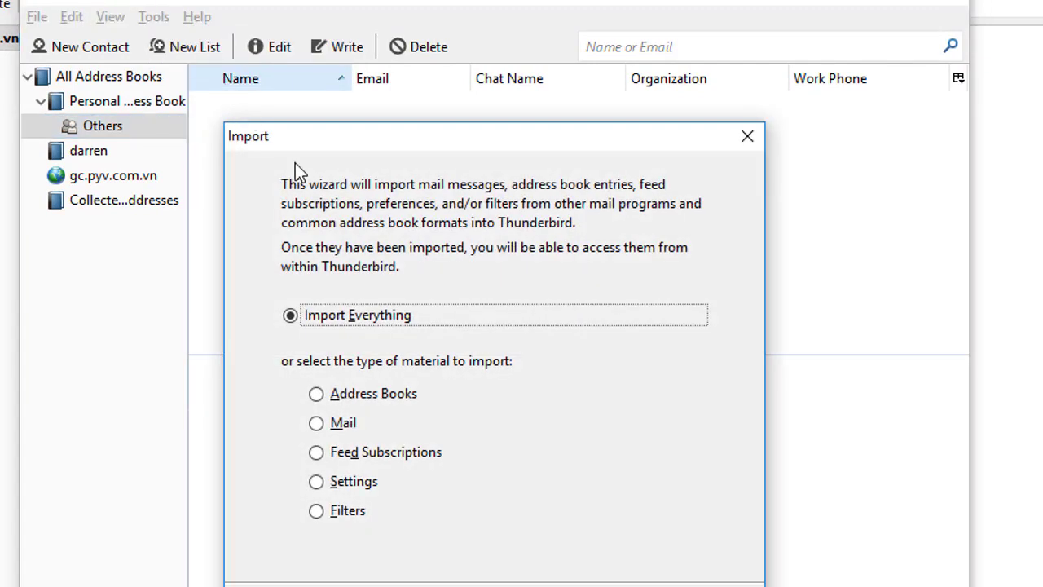
click(396, 399)
key(Return)
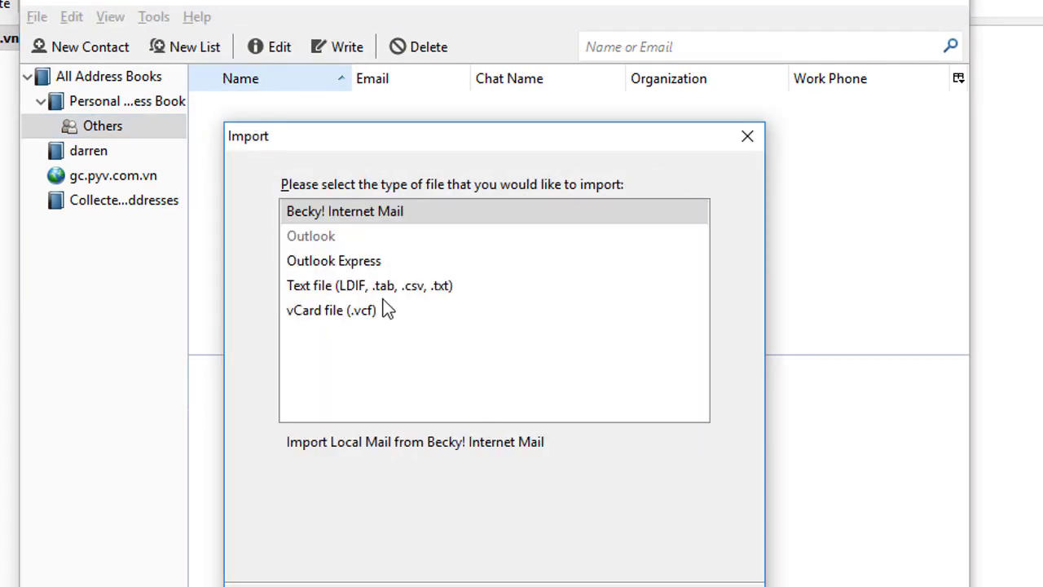
click(334, 310)
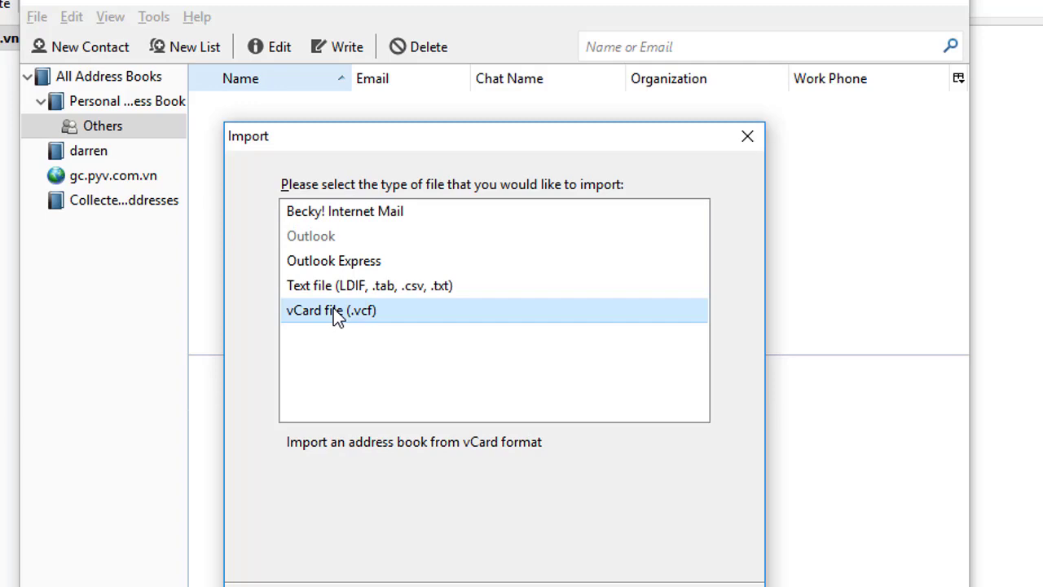
click(371, 287)
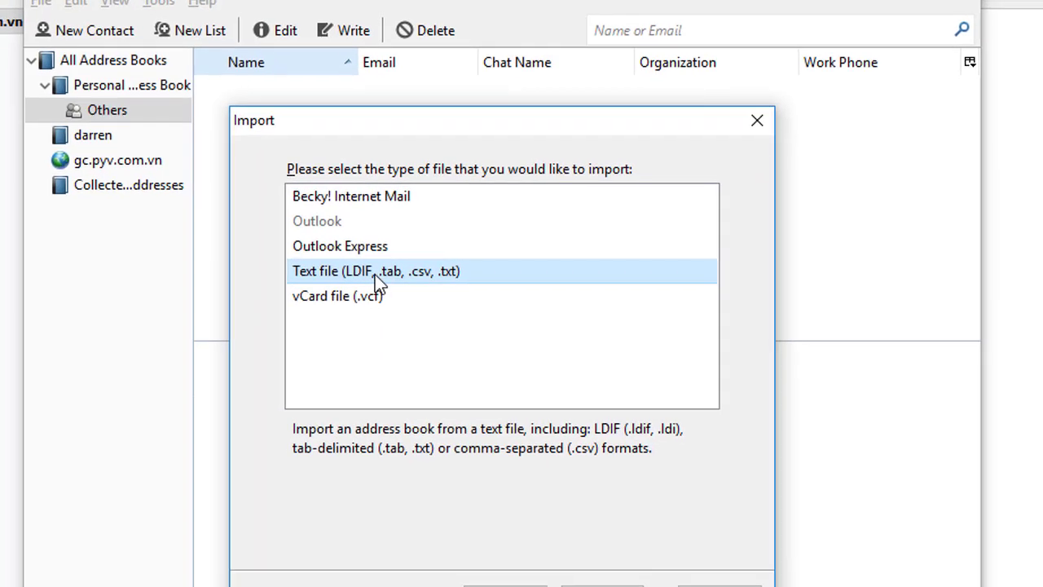
click(614, 586)
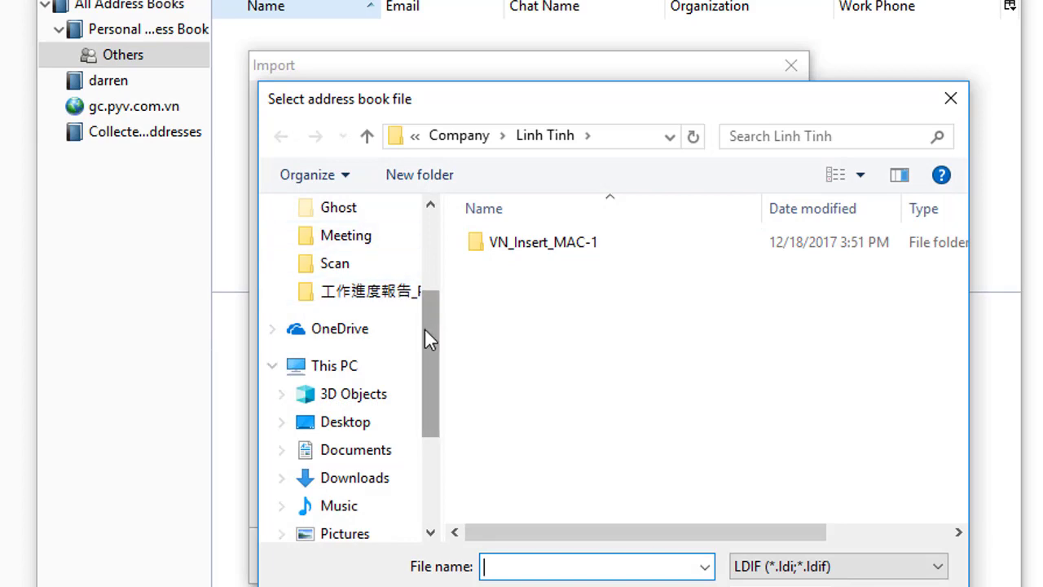
Filter the Documents folder for comma-separated files and load contacts_outlook.CSV as the address book file to import
drag(424, 327, 425, 260)
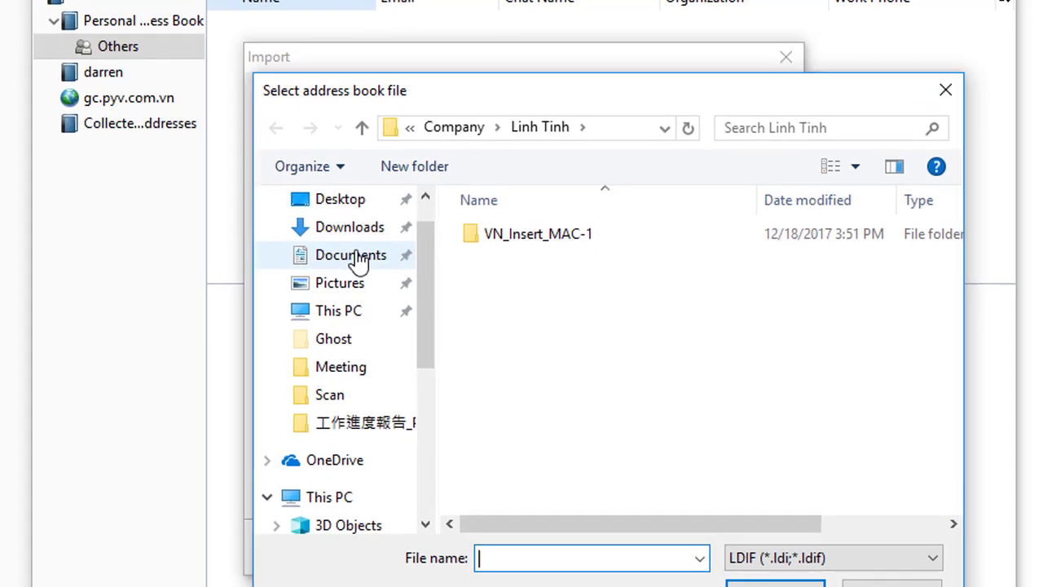
click(359, 261)
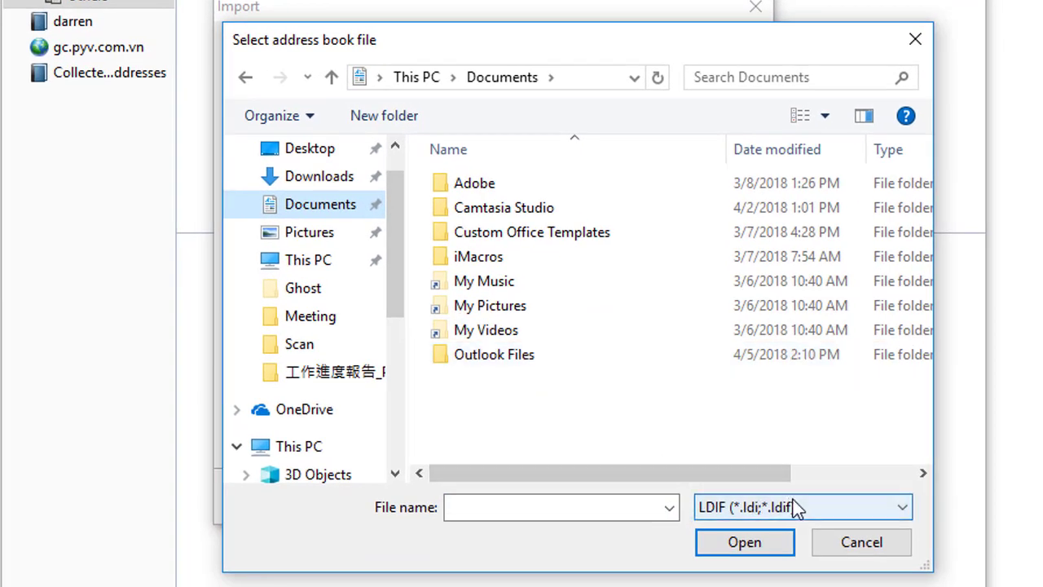
click(887, 509)
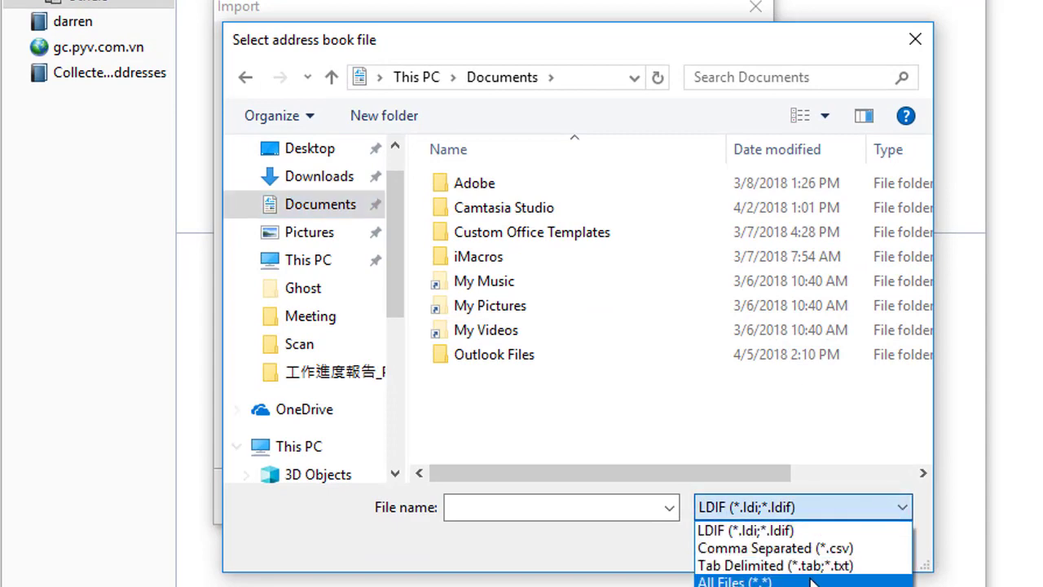
click(814, 548)
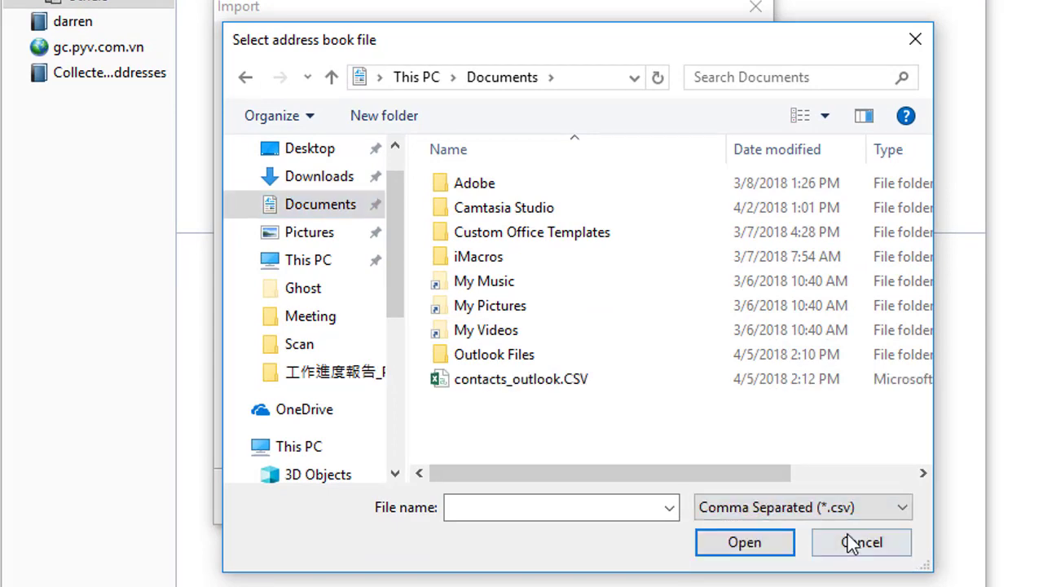
click(493, 378)
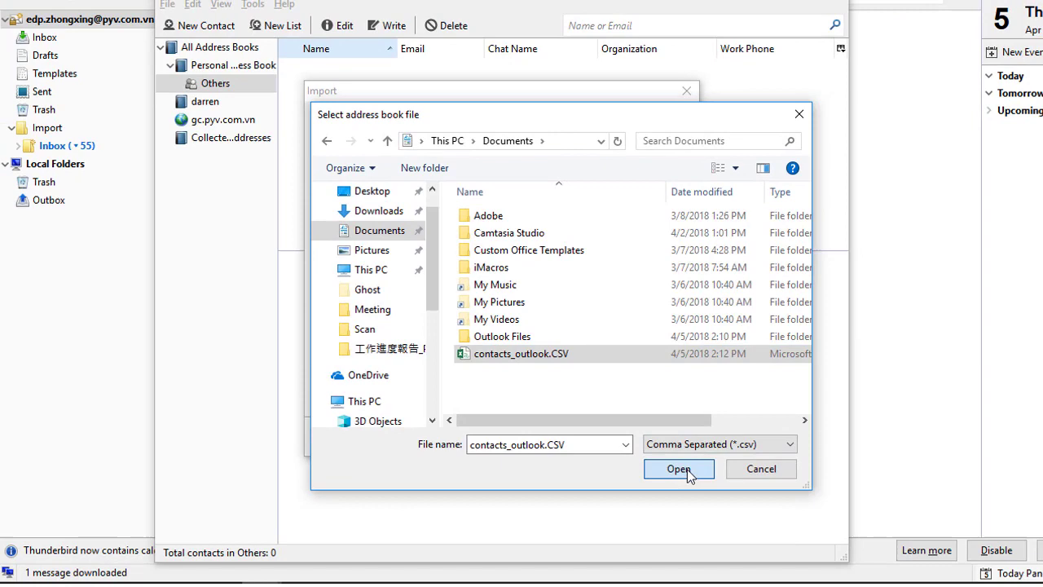
click(744, 542)
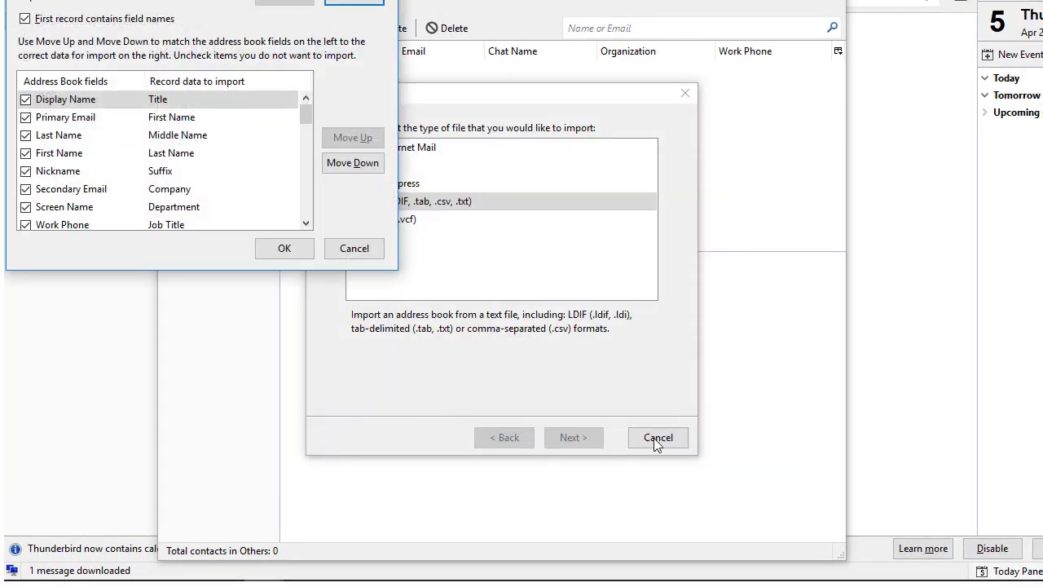
Open contacts_outlook.CSV from the Documents folder to inspect its columns
drag(244, 2, 386, 184)
key(super+e)
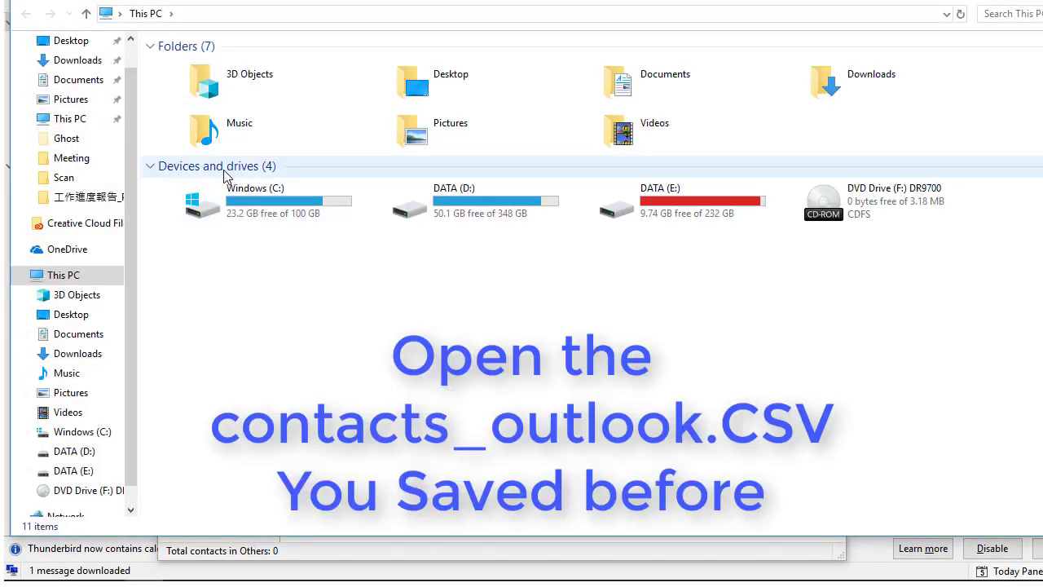
click(78, 79)
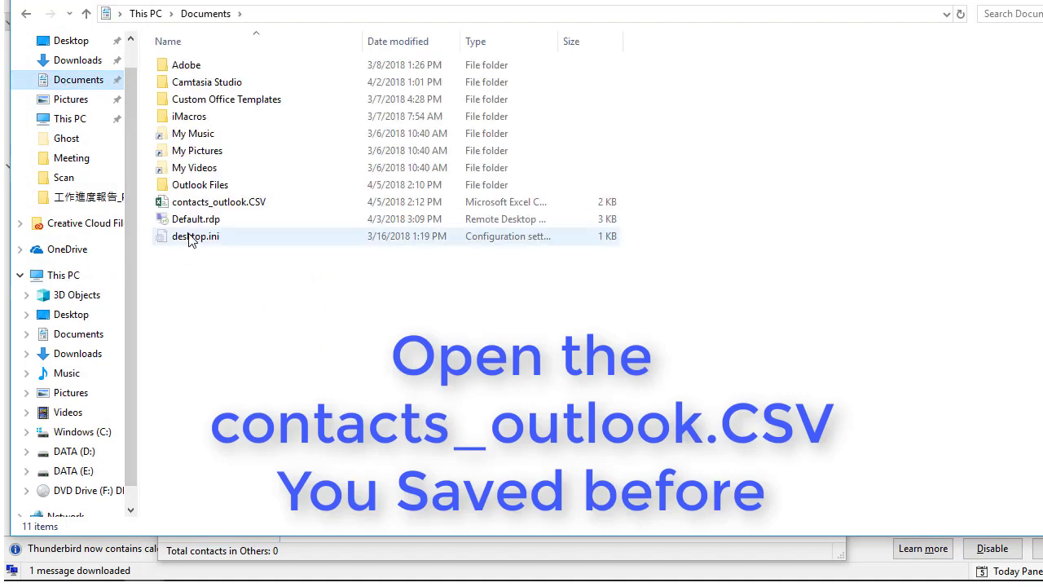
click(208, 203)
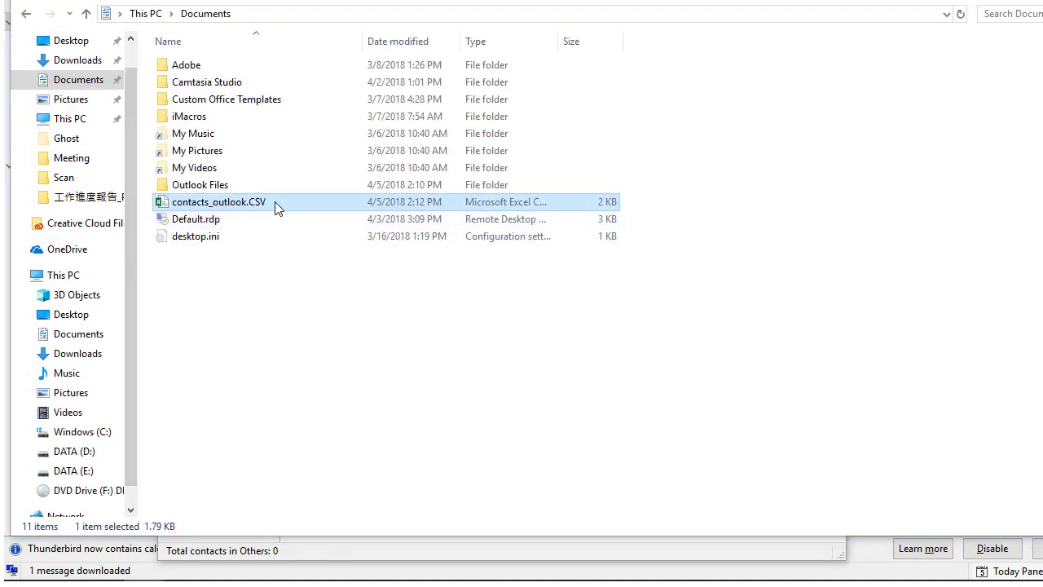
double_click(275, 207)
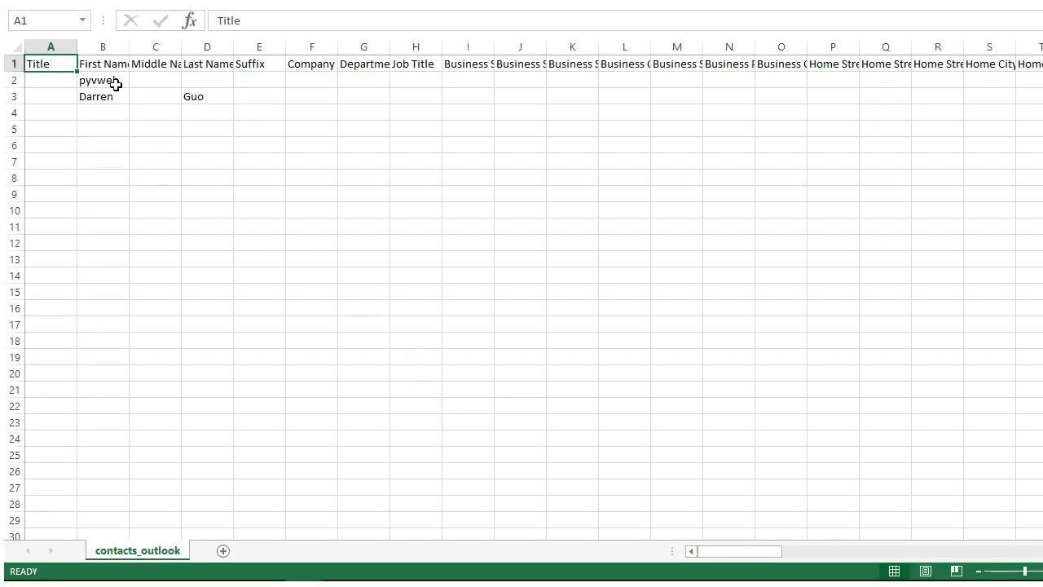
Widen the First Name, Last Name and E-mail Address columns so their contents can be read
drag(128, 43, 180, 42)
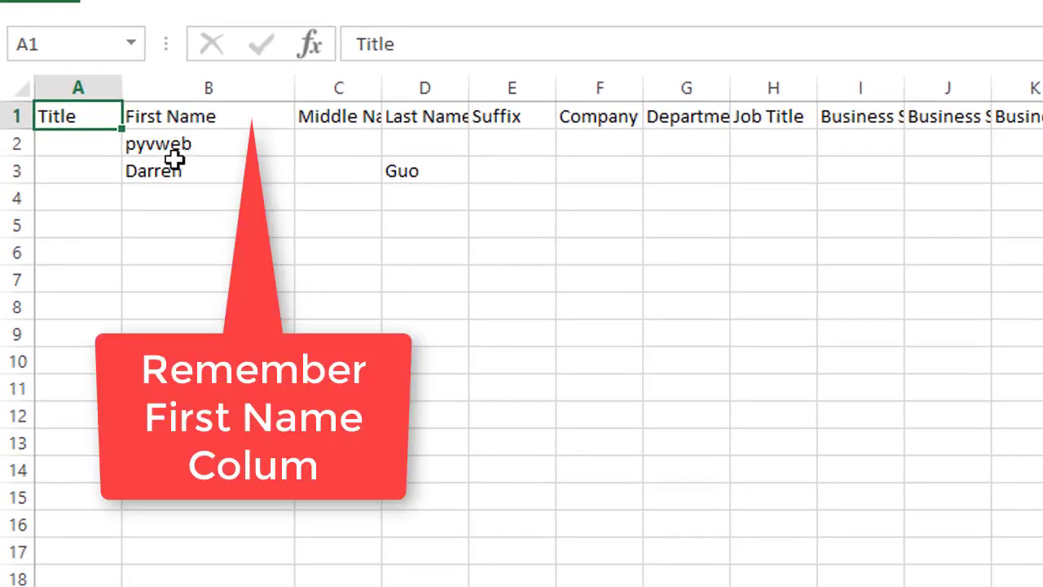
click(210, 116)
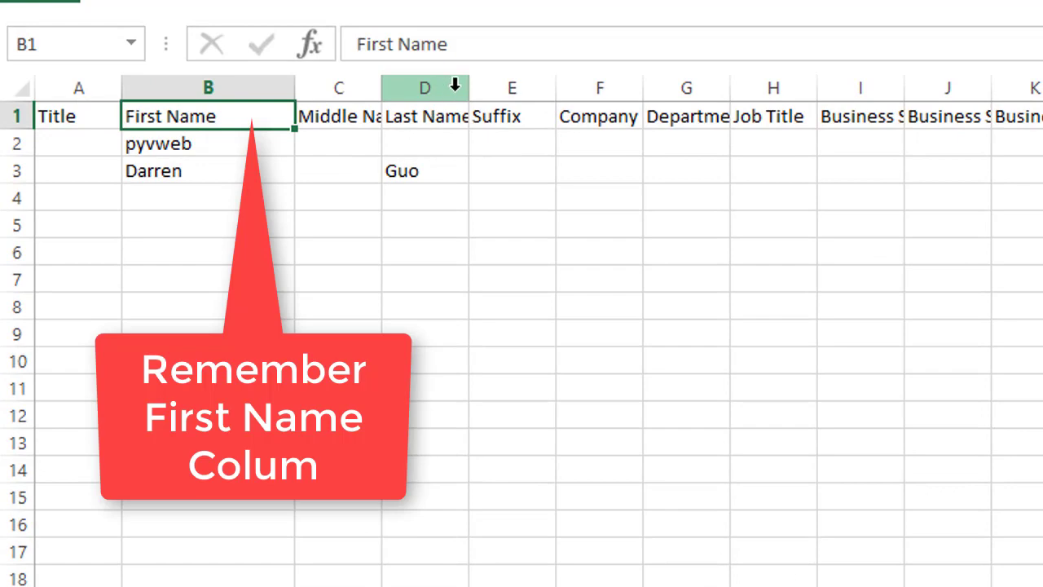
drag(469, 86, 507, 87)
click(459, 114)
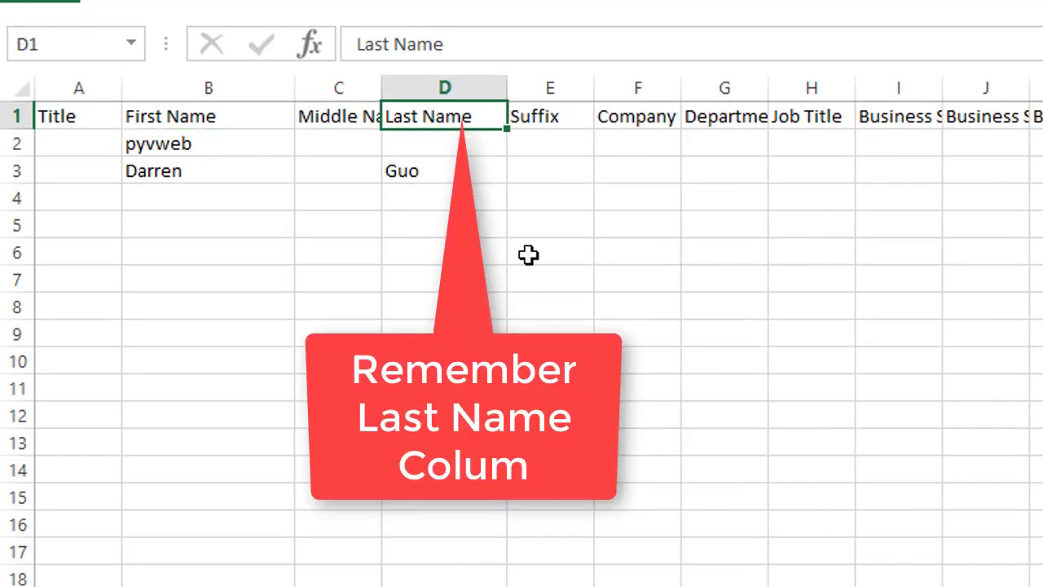
click(676, 137)
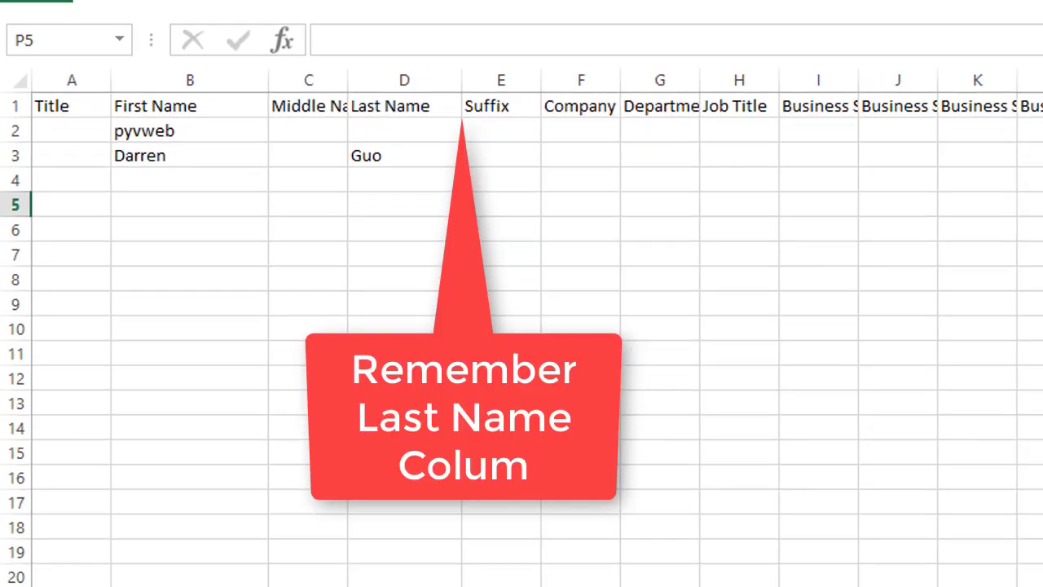
drag(761, 577, 912, 557)
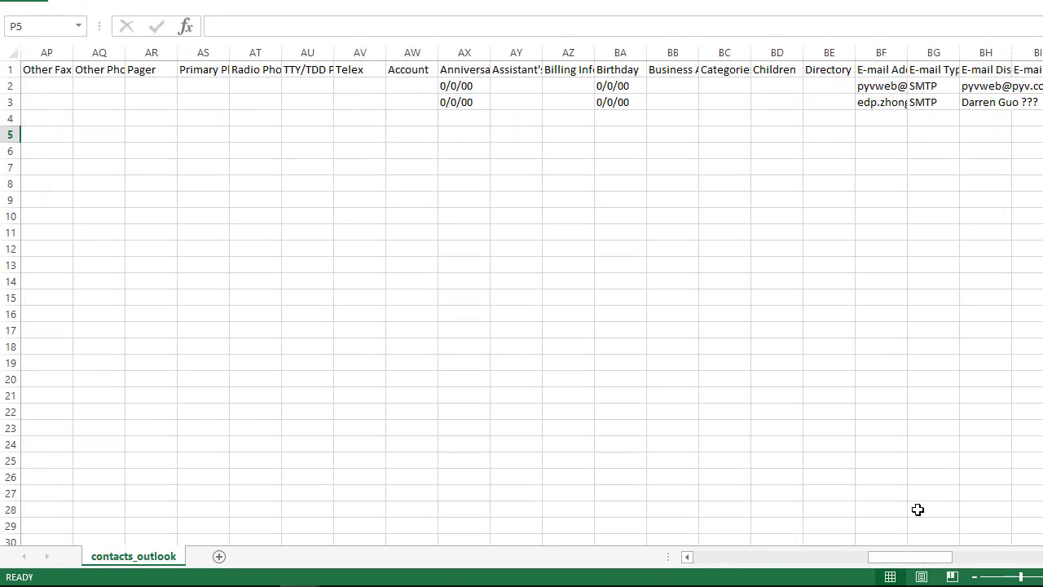
drag(906, 53, 970, 53)
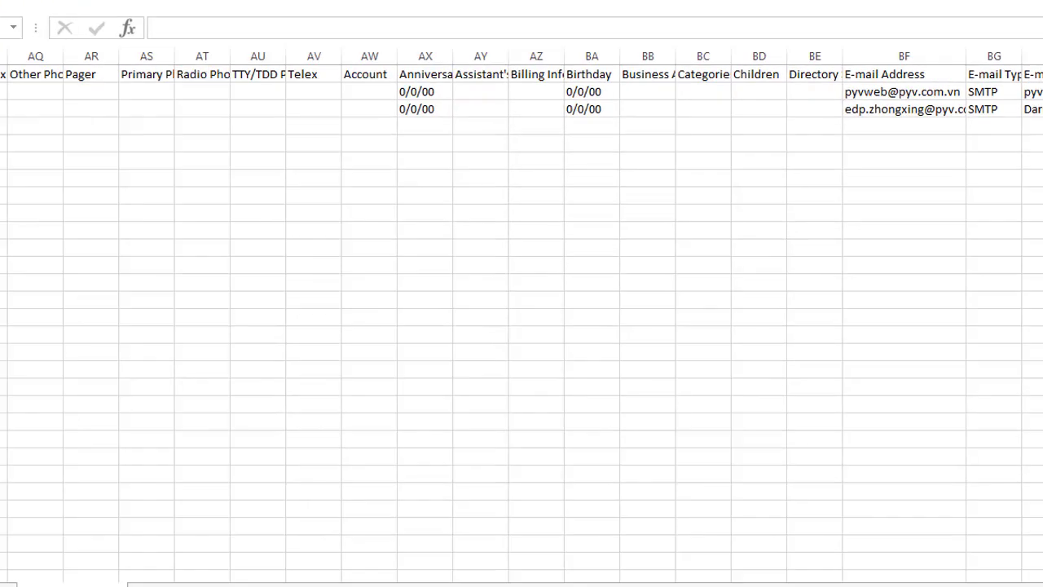
Delete the unneeded columns E through AW, from Suffix to Account
click(295, 49)
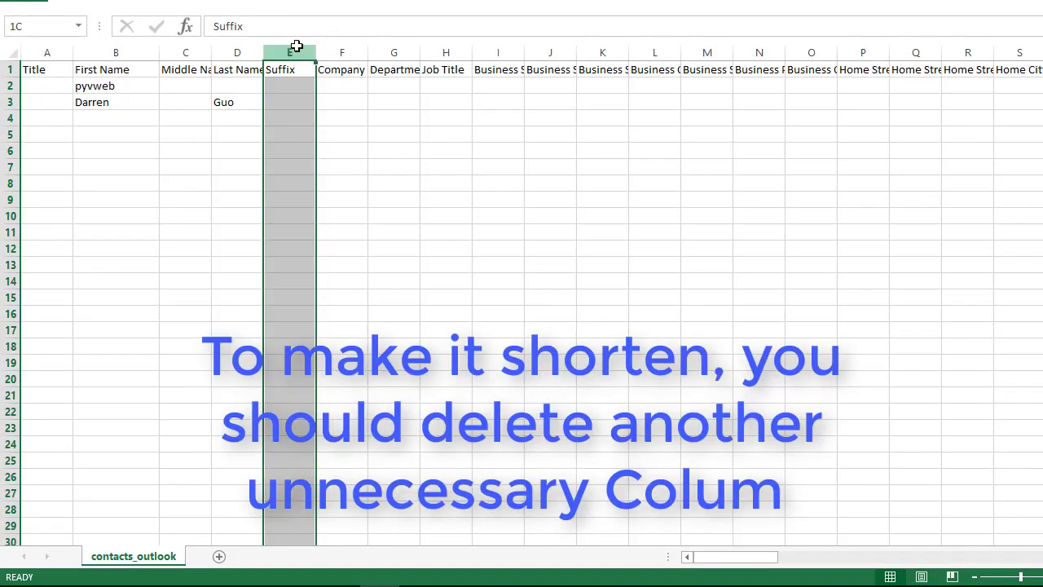
drag(296, 46, 931, 22)
drag(1039, 51, 888, 52)
right_click(744, 112)
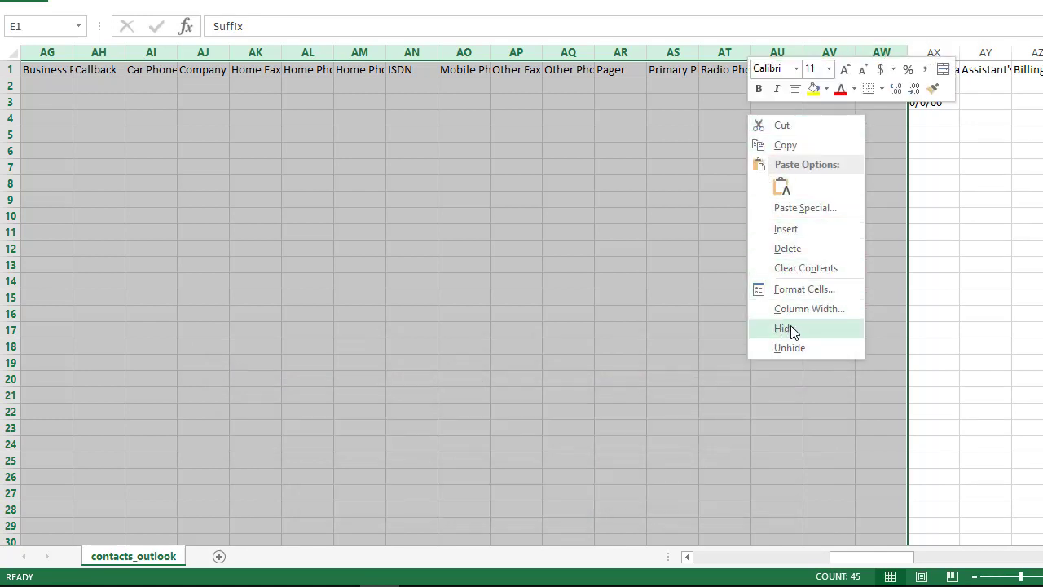
click(803, 248)
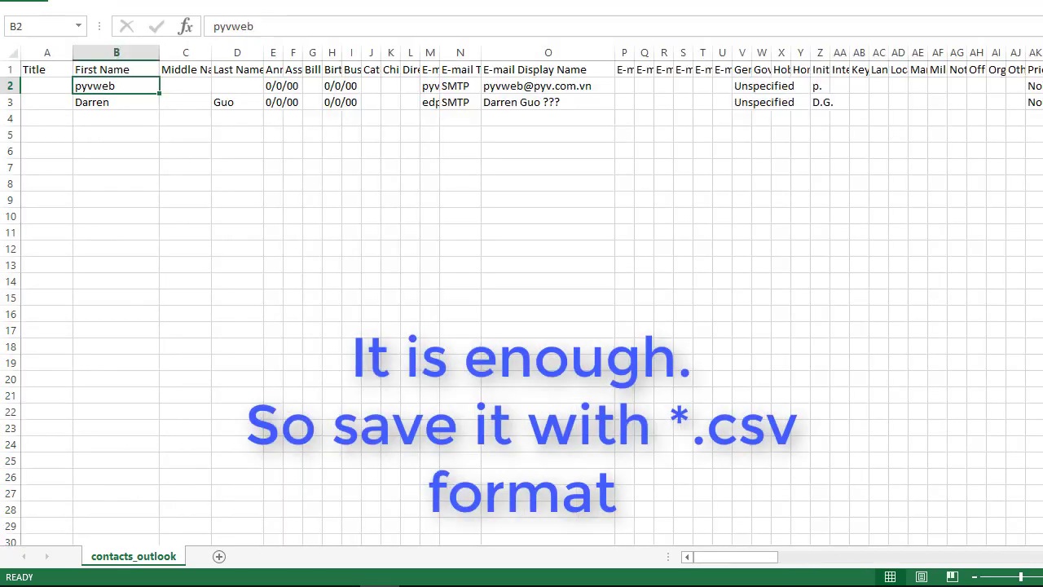
Close the workbook and save it over contacts_outlook.CSV in Documents in the CSV (Comma delimited) format
key(ctrl+w)
click(488, 305)
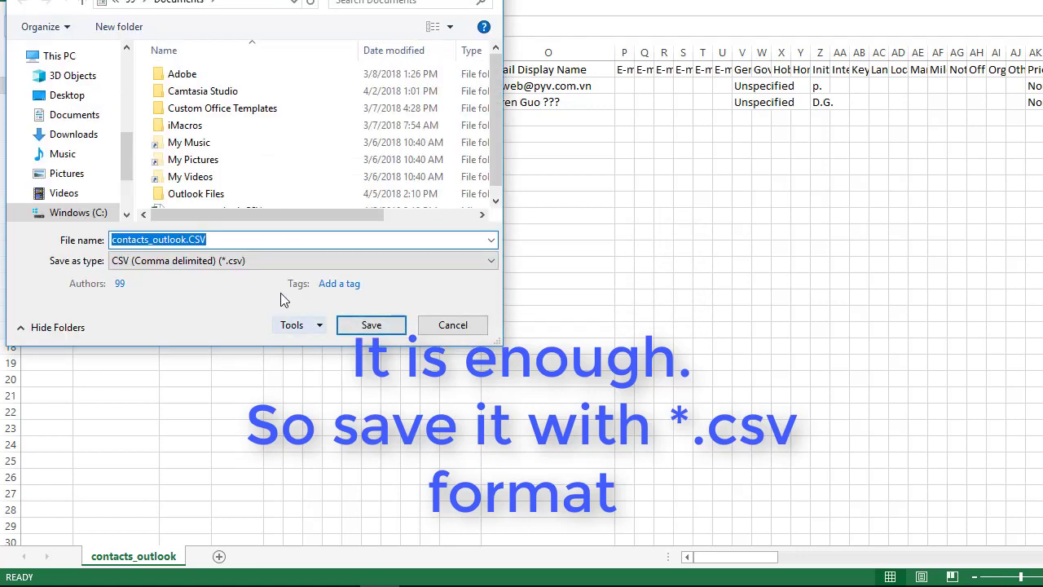
click(380, 325)
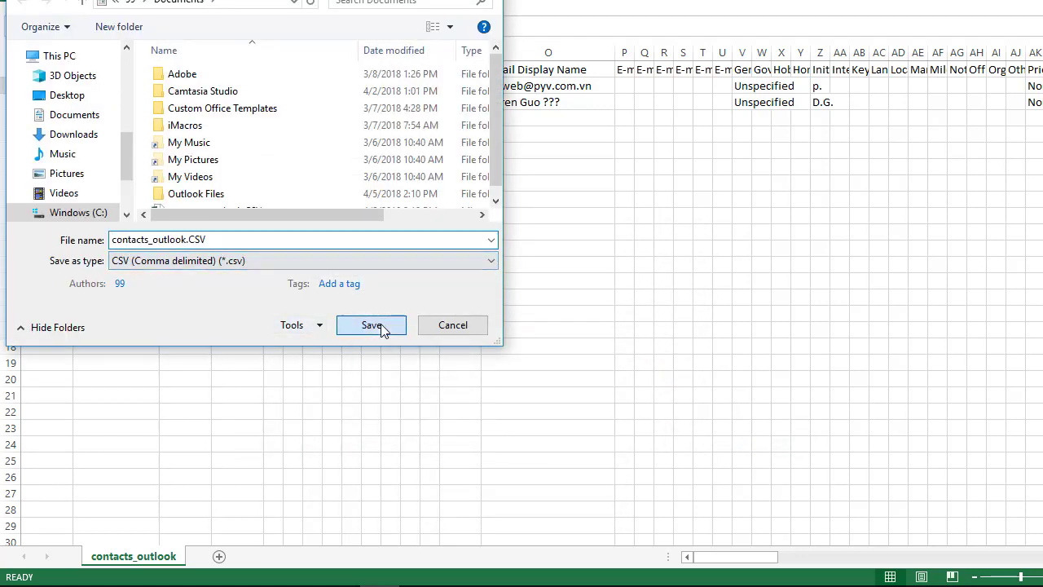
click(603, 285)
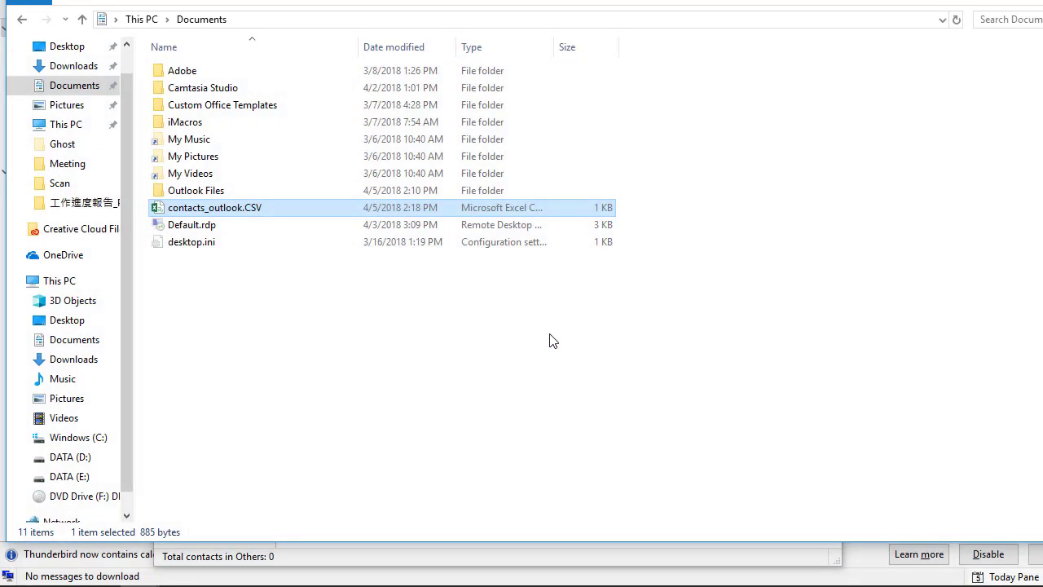
Switch to the Thunderbird Address Book and start an Address Books import with the "Text file (LDIF, .tab, .csv, .txt)" type
click(340, 521)
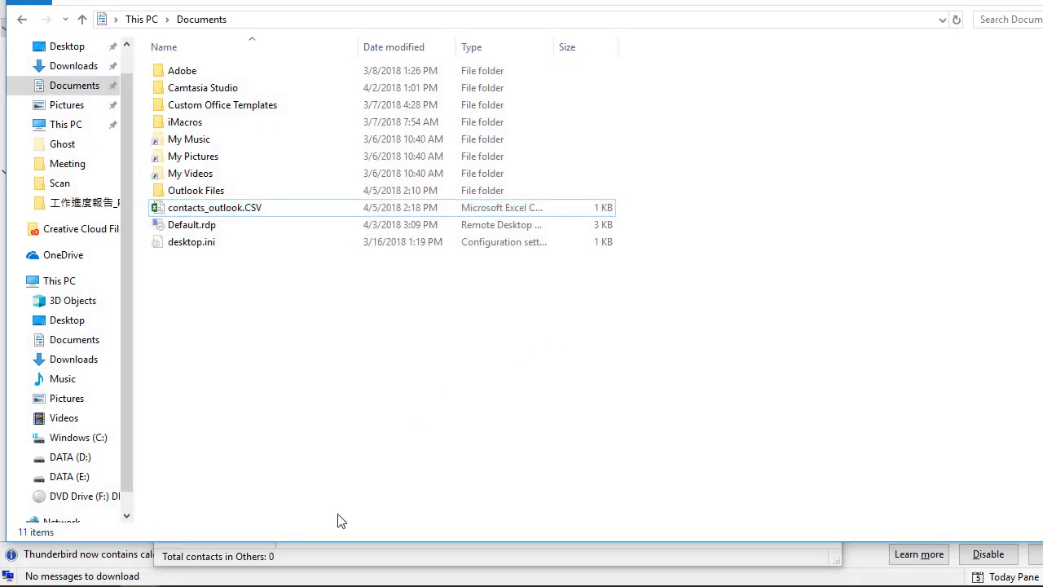
mouse_move(341, 568)
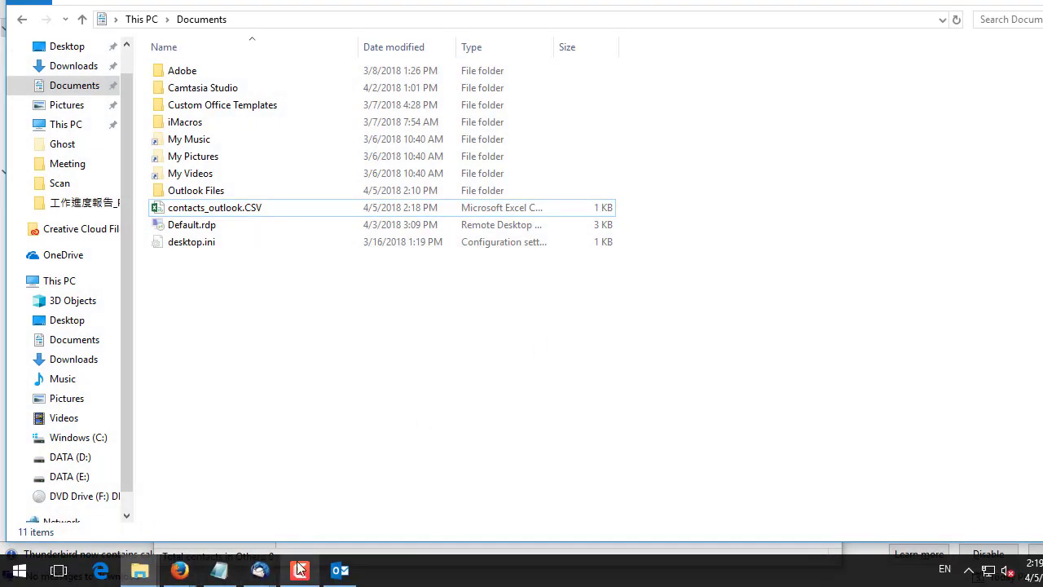
mouse_move(260, 570)
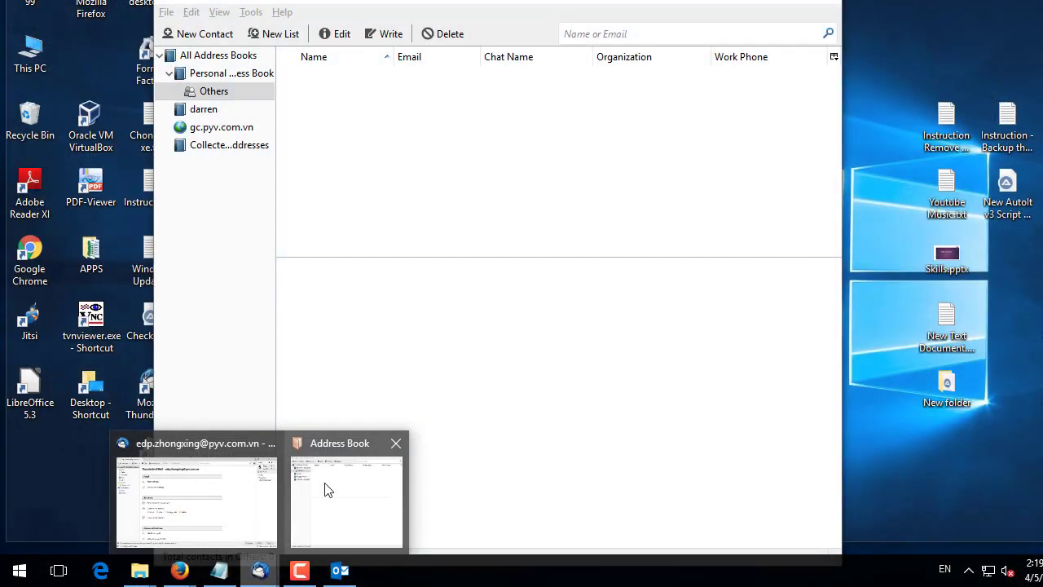
click(326, 489)
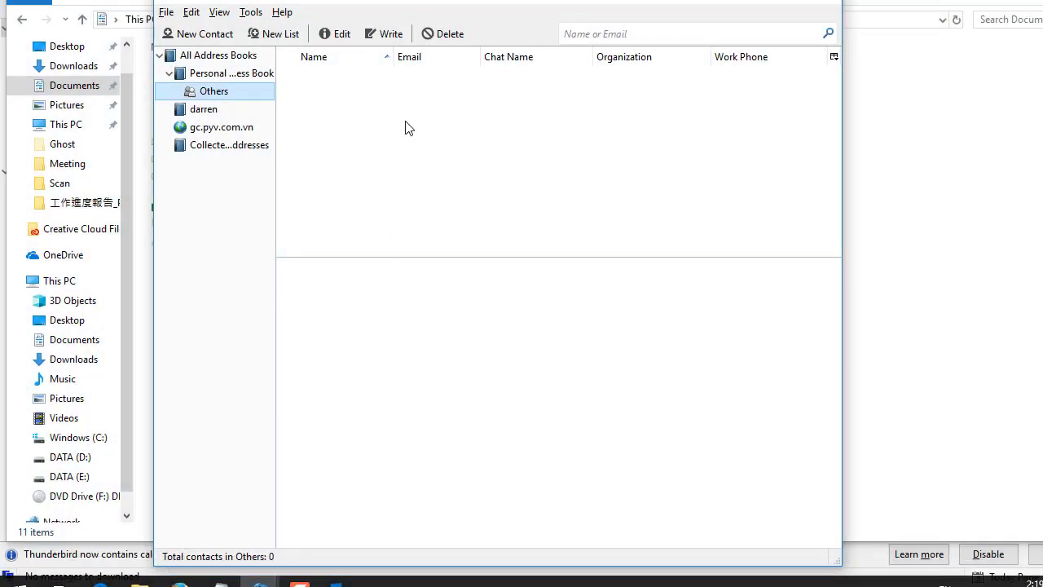
click(251, 12)
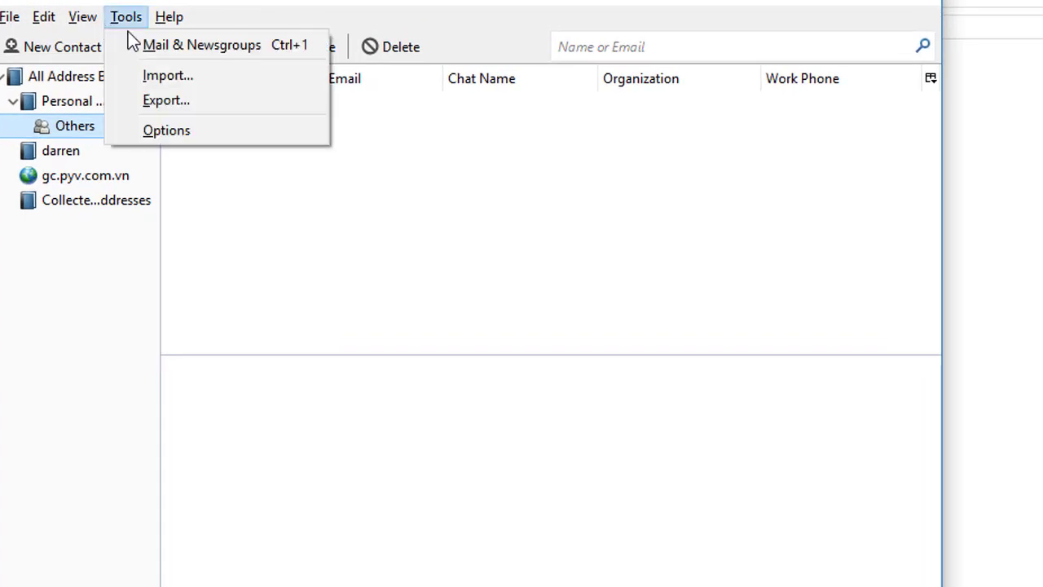
click(162, 75)
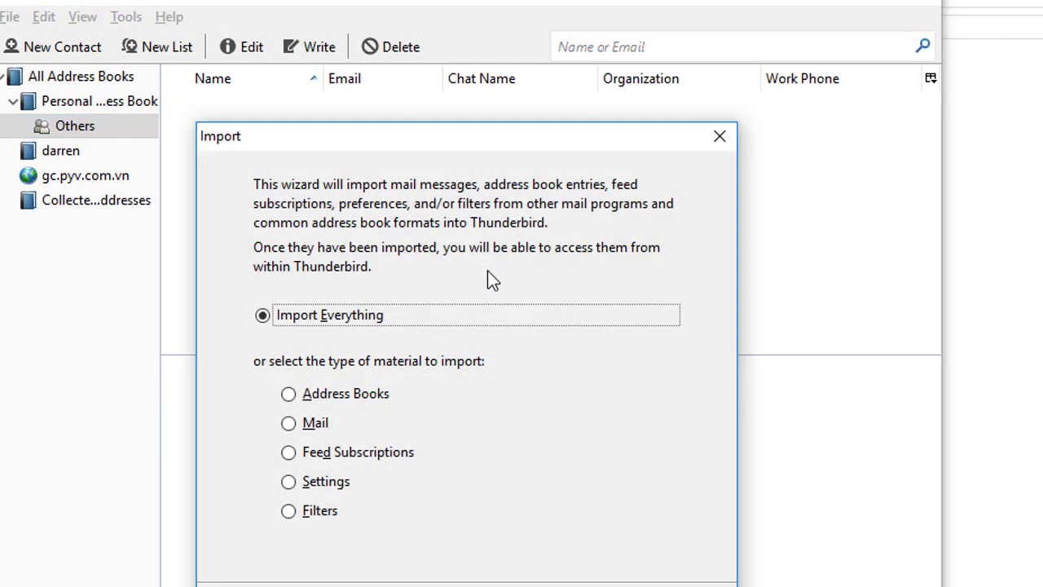
click(358, 394)
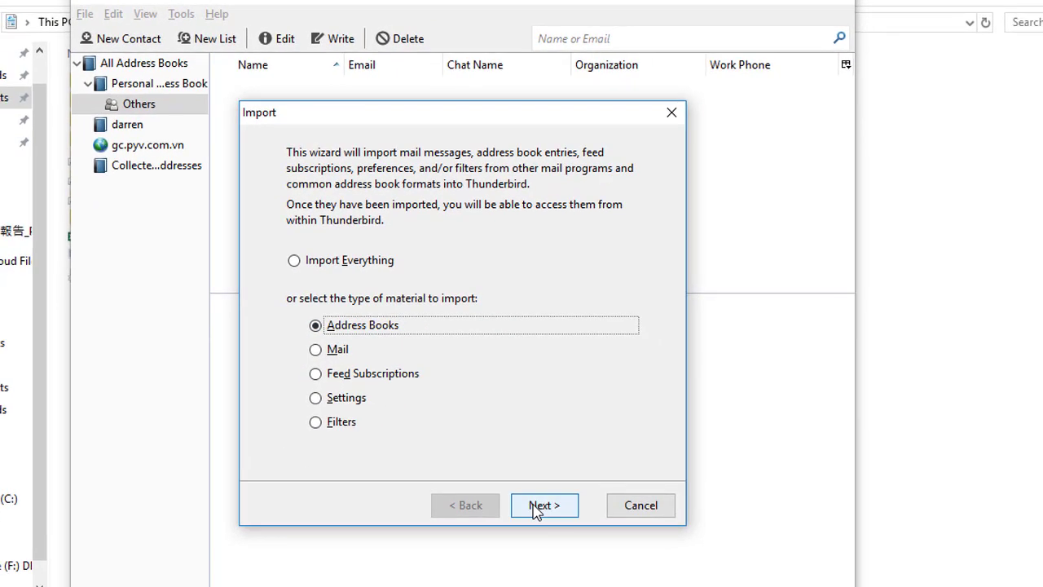
click(541, 506)
click(388, 237)
click(542, 512)
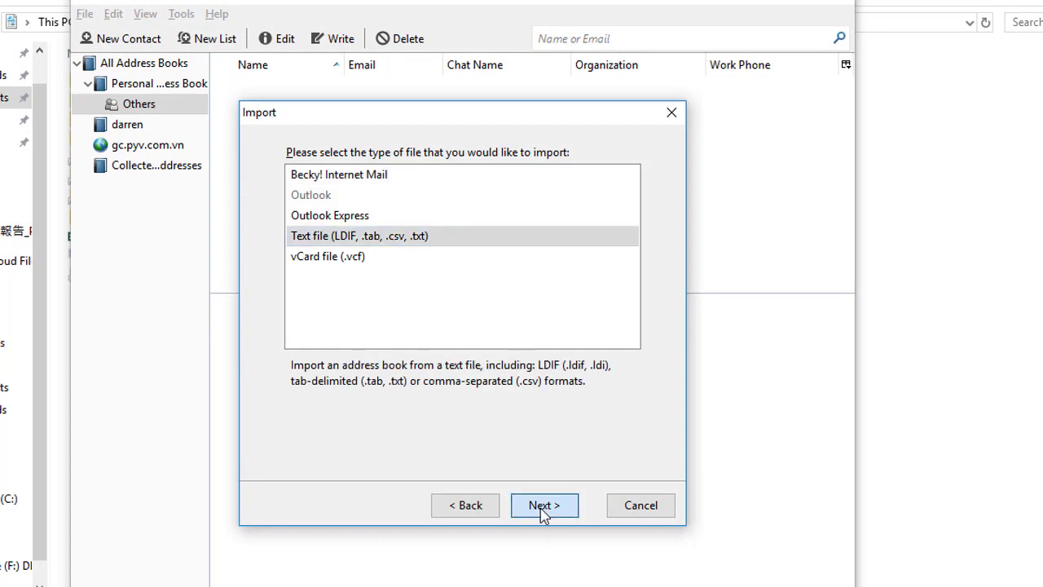
Filter the address book files to Comma Separated (*.csv) and open the trimmed contacts_outlook.CSV from Documents
click(673, 511)
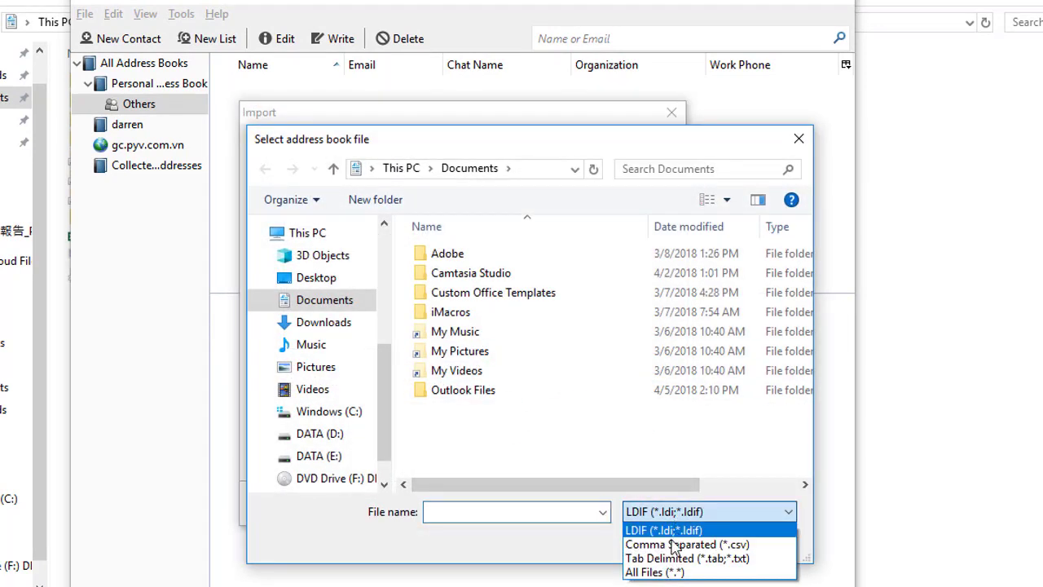
click(678, 543)
click(483, 414)
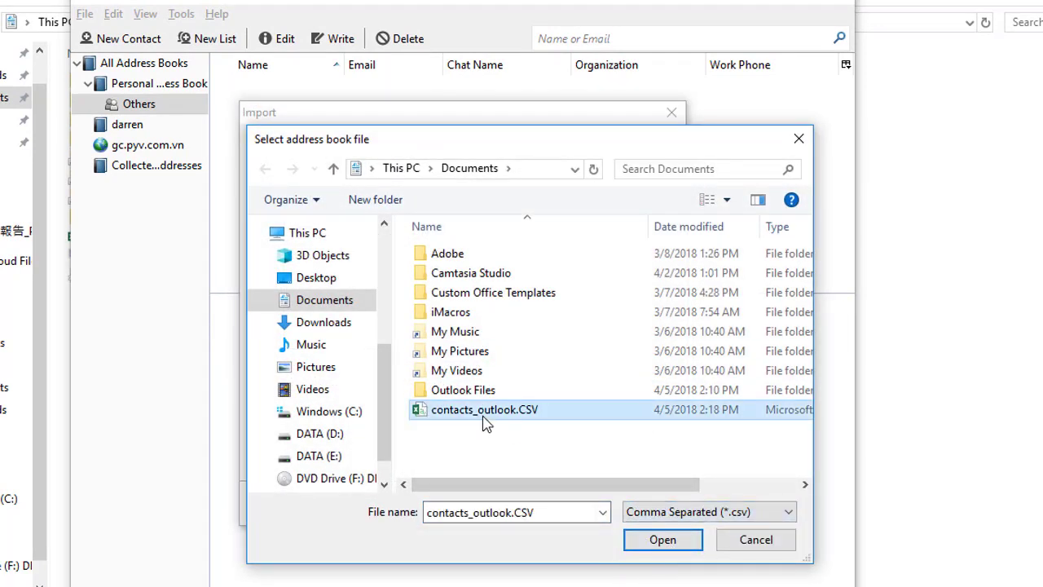
click(662, 540)
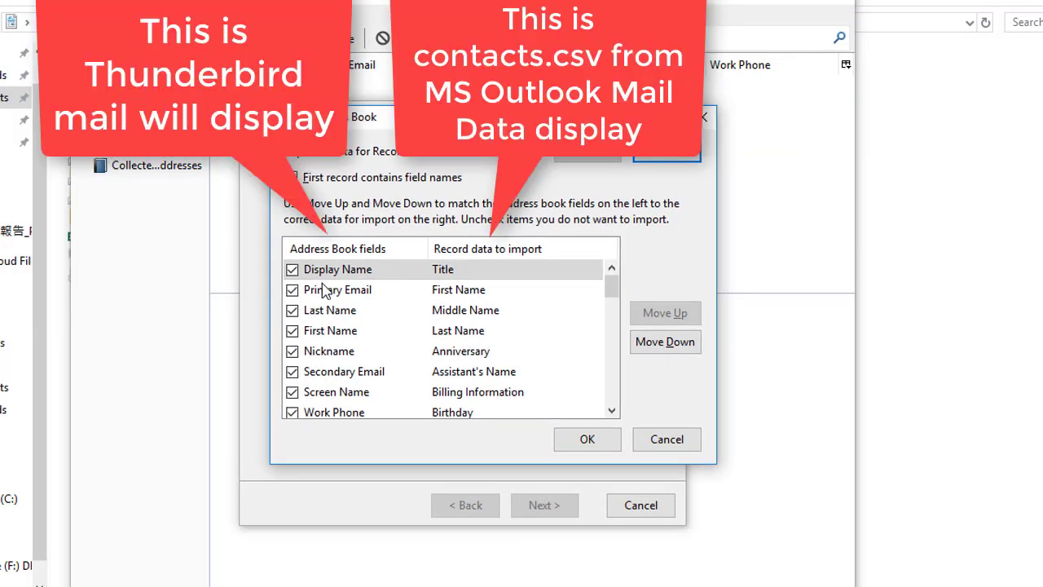
Reorder the address book fields to pair Last Name with the Title record, and exclude Last Name from the import
click(459, 289)
drag(461, 271, 399, 309)
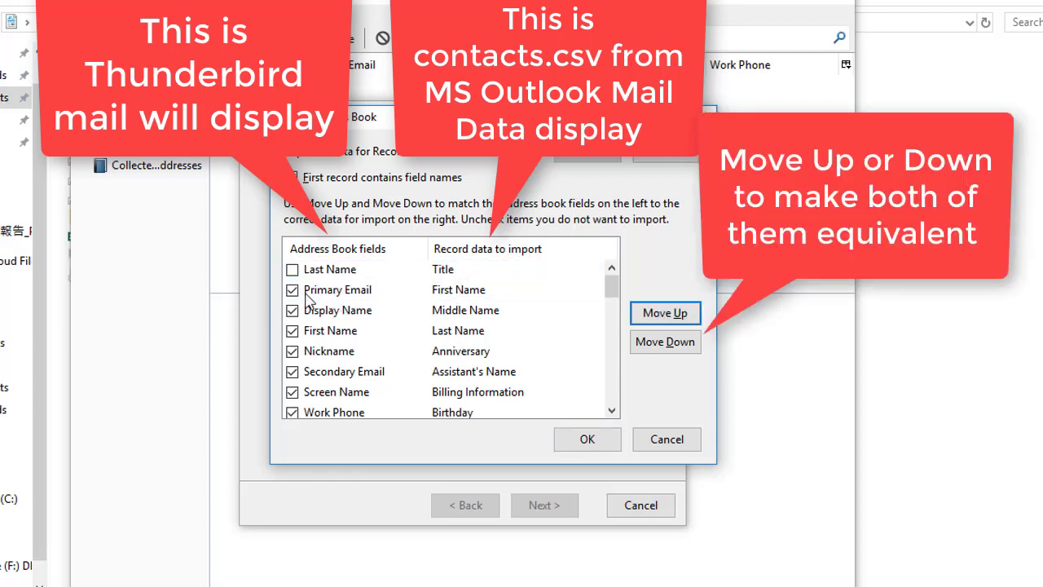
Lower the Primary Email field in the list until it matches the E-mail Address record, and keep it included in the import
click(292, 290)
click(348, 297)
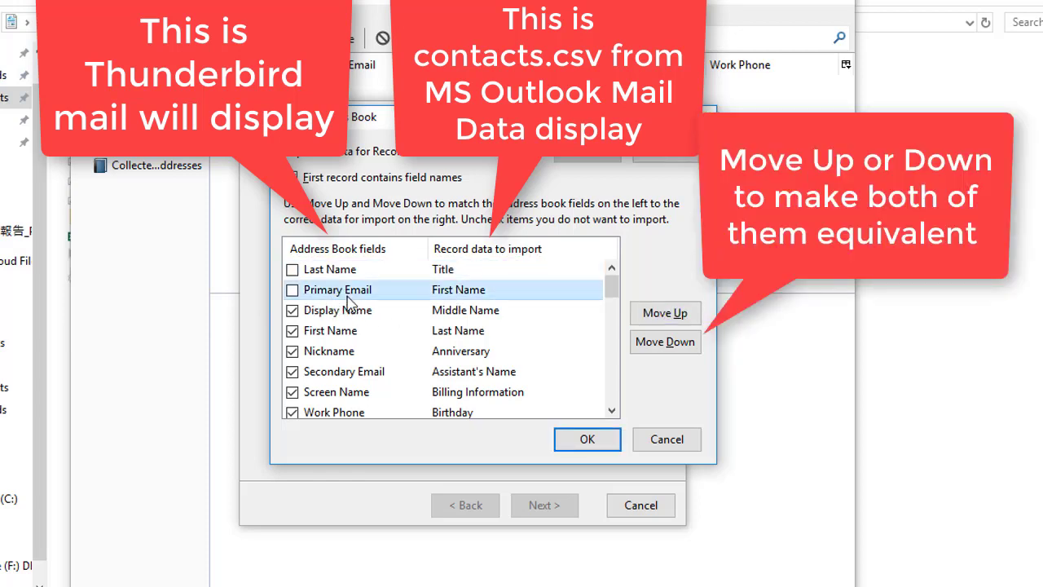
click(665, 346)
click(665, 346)
click(664, 346)
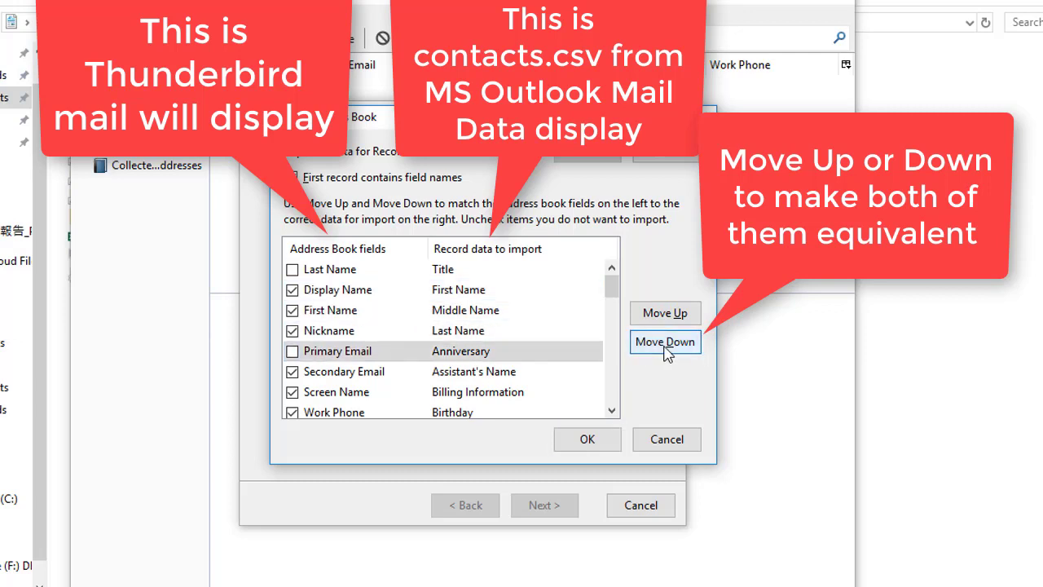
click(665, 347)
click(665, 347)
click(665, 345)
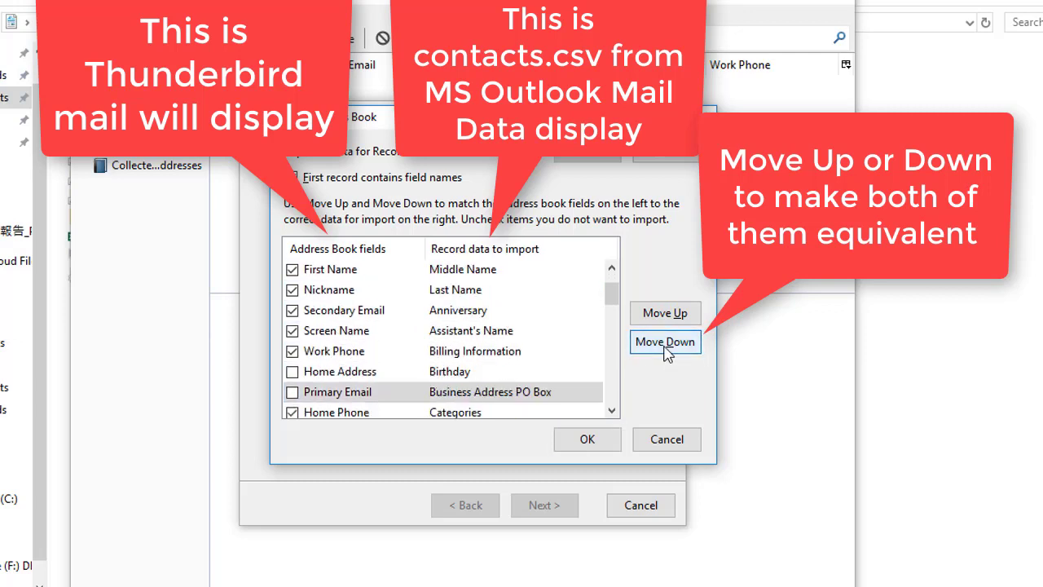
click(665, 346)
click(665, 345)
click(665, 346)
click(665, 346)
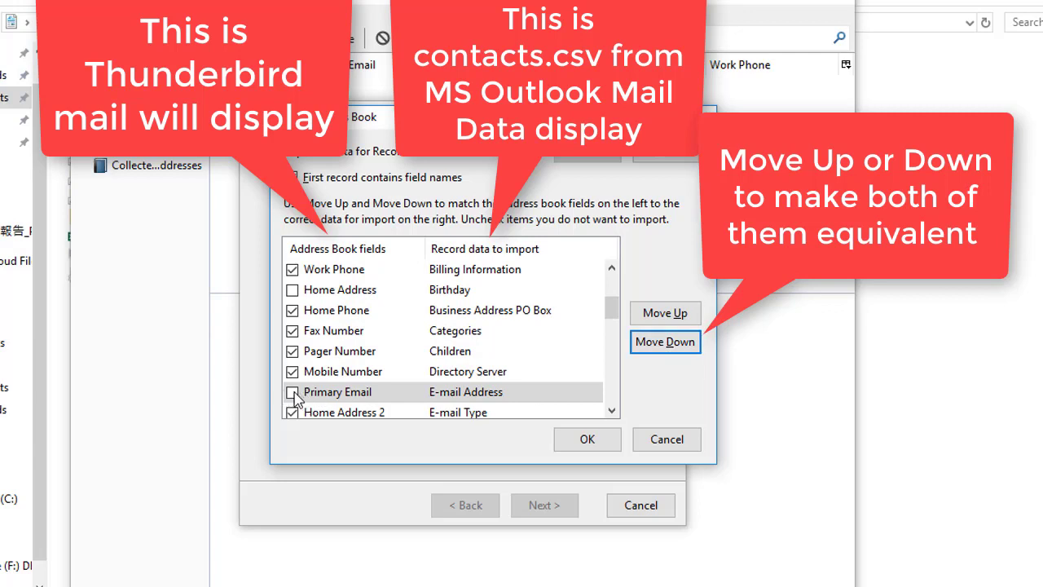
click(292, 393)
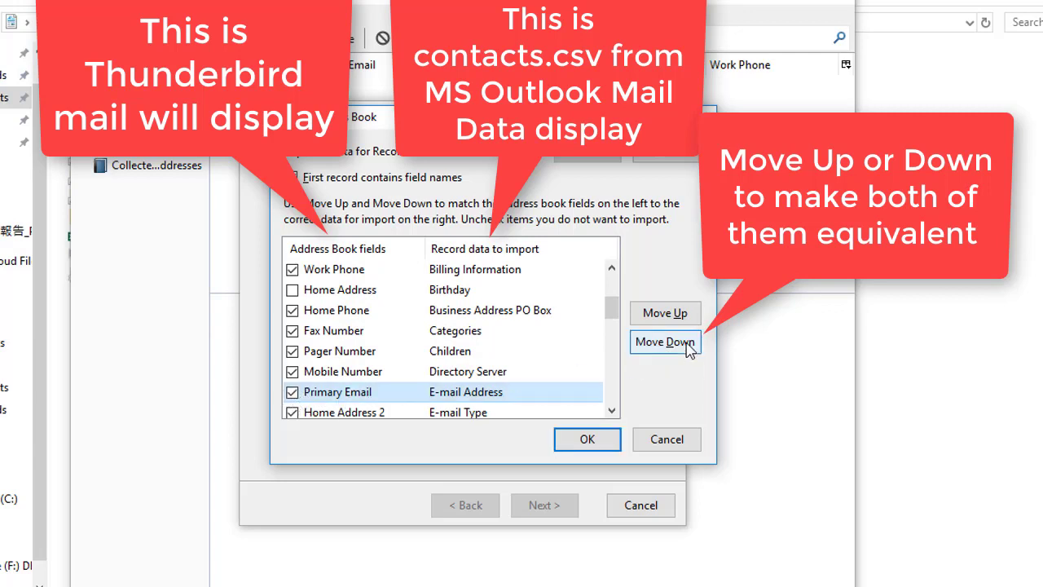
Exclude First Name, Nickname, Secondary Email, Screen Name, Work Phone, Home Phone and Fax Number from the import, keeping Display Name paired with First Name
scroll(505, 325, up, 2)
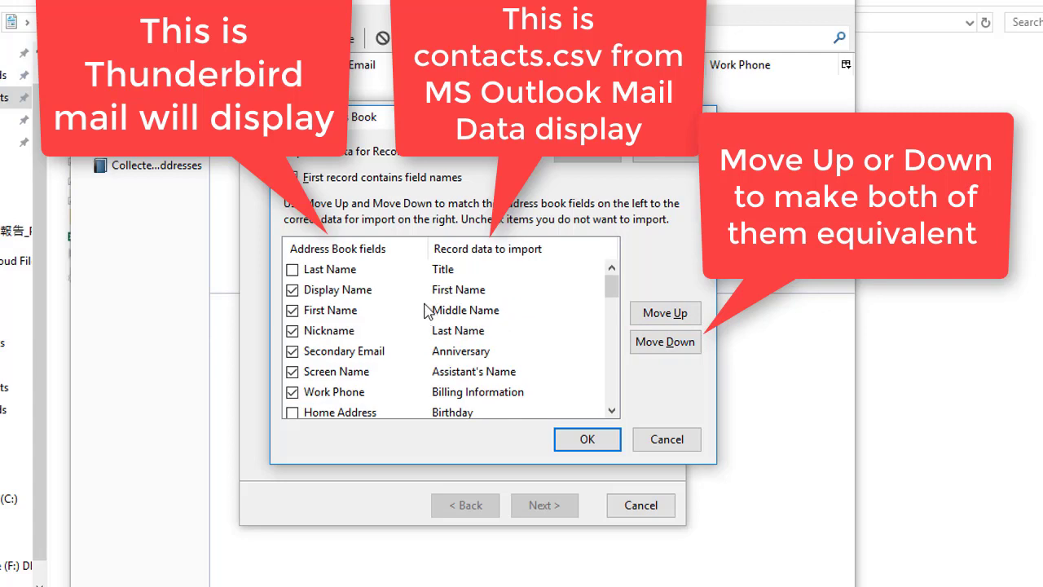
click(328, 298)
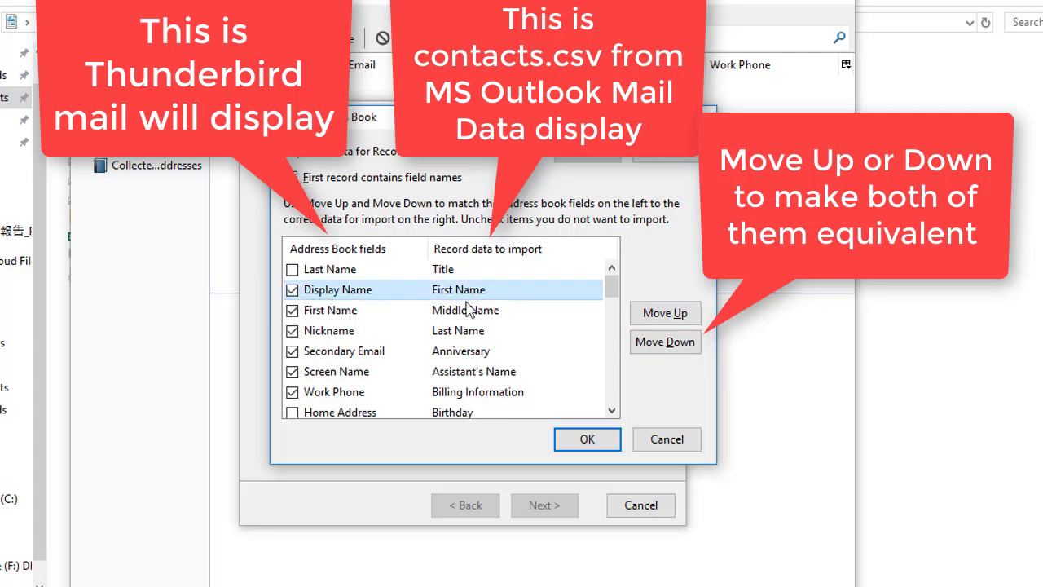
click(292, 310)
click(291, 331)
click(292, 351)
click(292, 372)
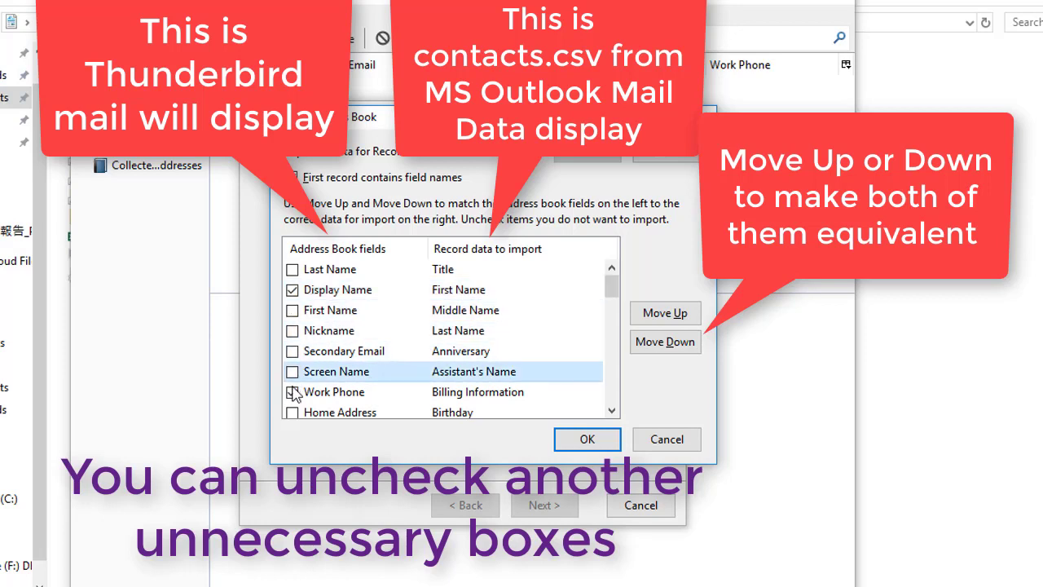
click(291, 392)
scroll(324, 383, down, 1)
click(294, 378)
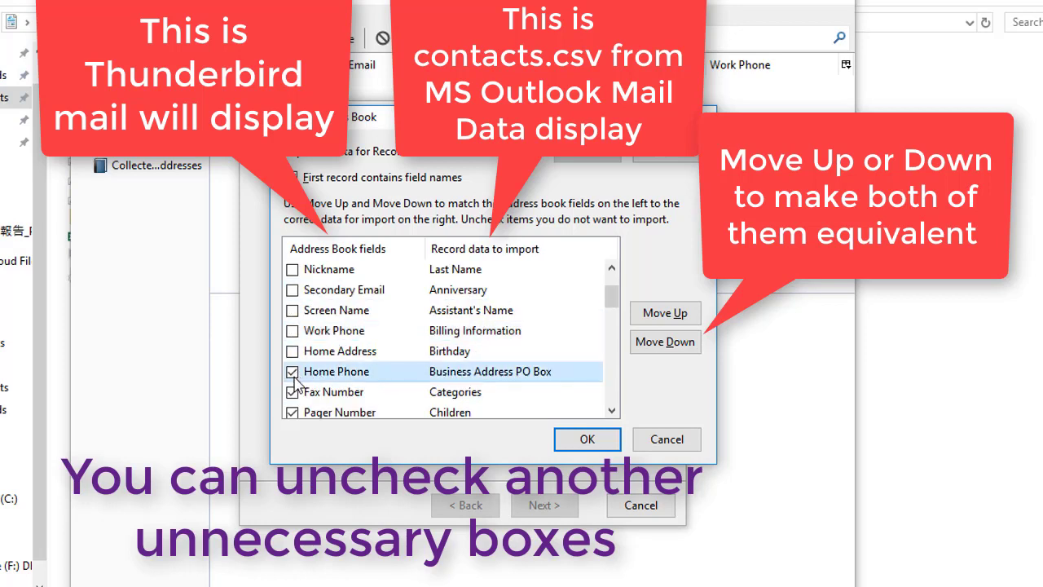
click(293, 394)
Exclude Pager Number, Mobile Number, Home Address 2, Home City and Home State from the import, keeping Primary Email included
scroll(301, 342, down, 2)
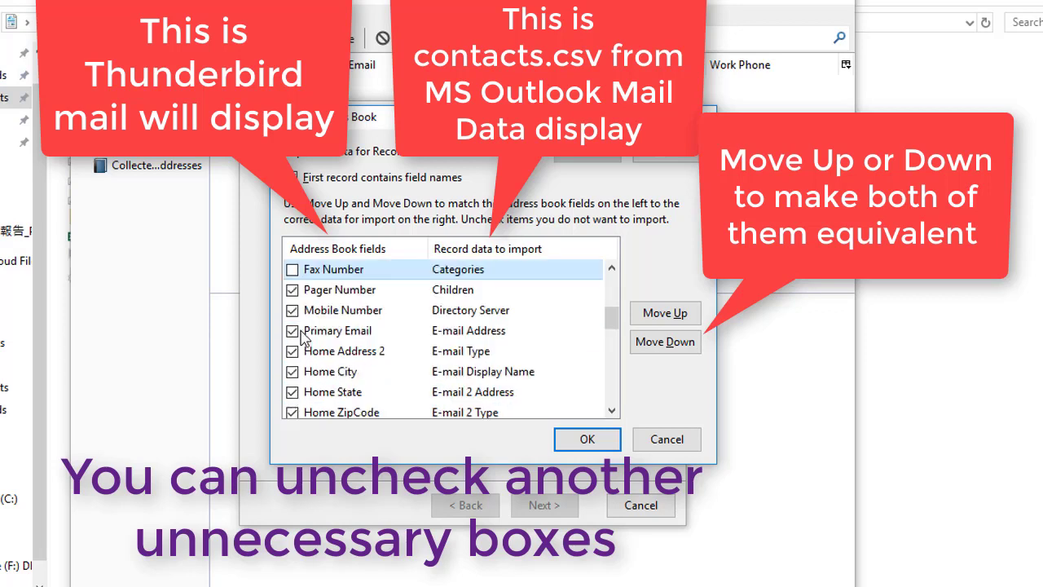
click(292, 290)
click(292, 310)
click(291, 331)
click(291, 351)
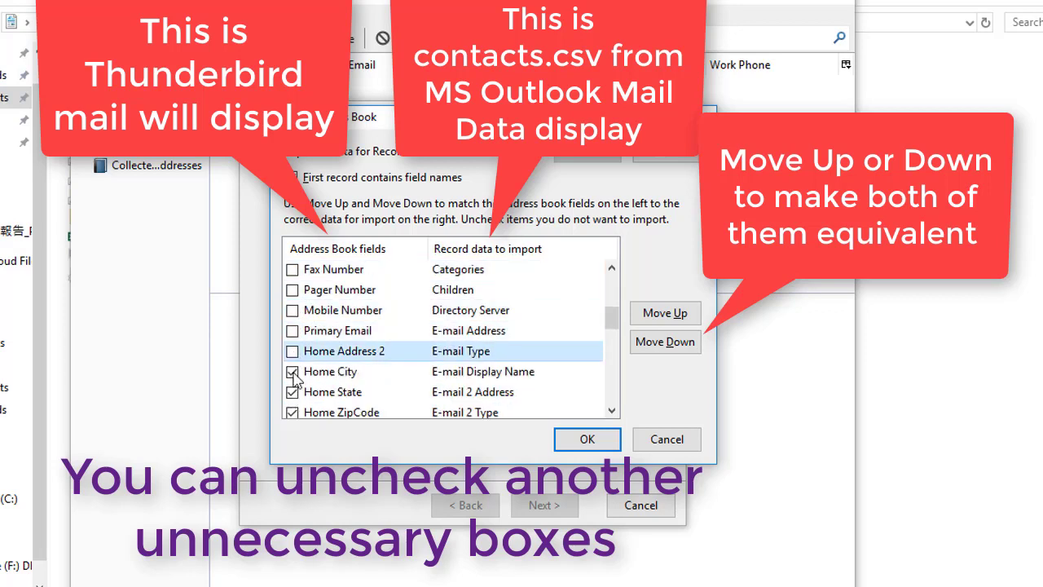
click(292, 371)
click(291, 392)
click(292, 331)
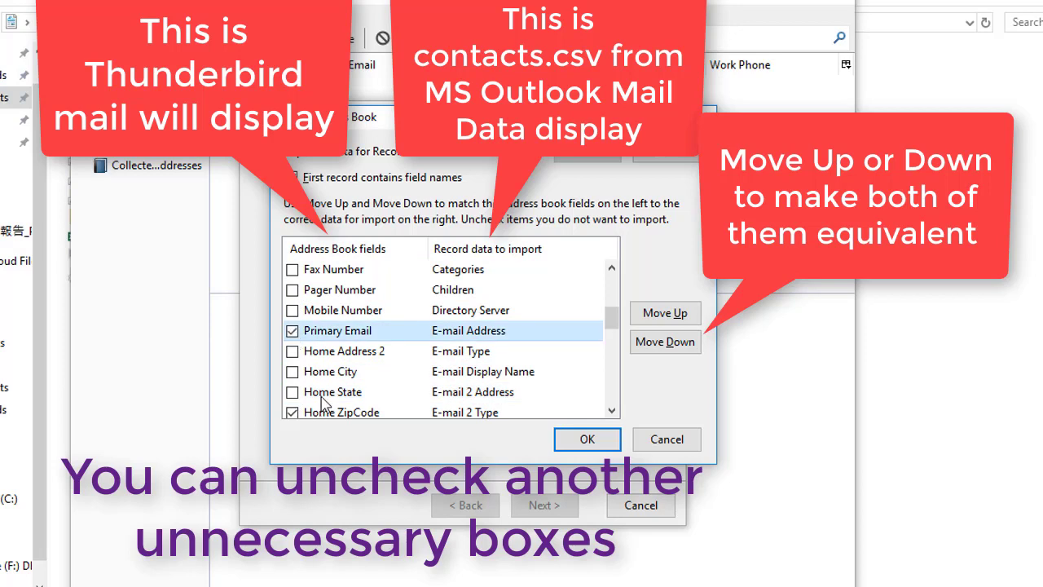
Exclude Home ZipCode, Home Country, Work Address and Work Address 2 from the import
scroll(293, 350, down, 1)
click(292, 351)
click(291, 372)
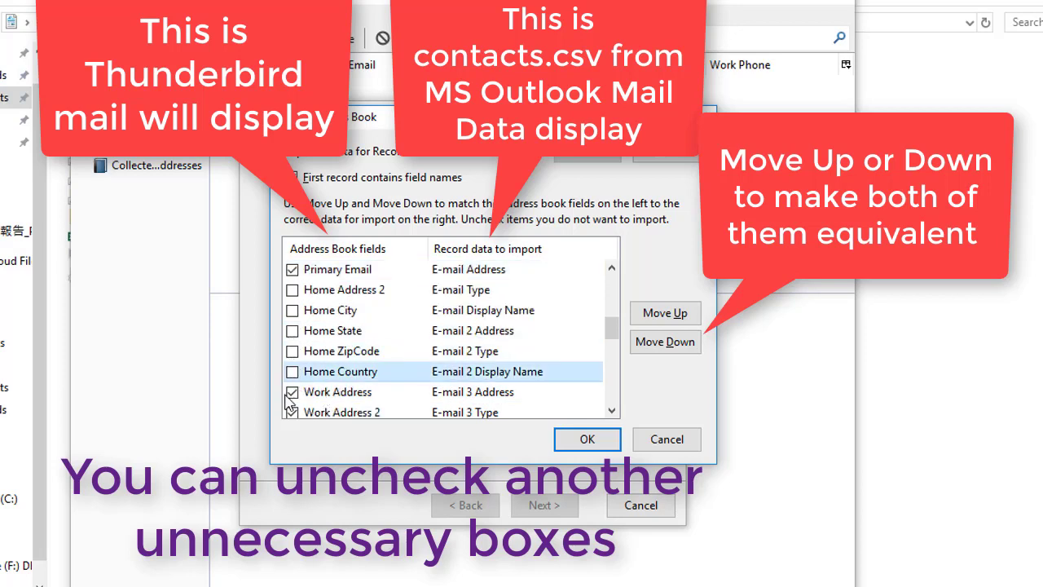
click(290, 393)
click(291, 412)
Exclude Work City, Work State, Work ZipCode, Work Country, Job Title and Department from the import
scroll(298, 416, down, 2)
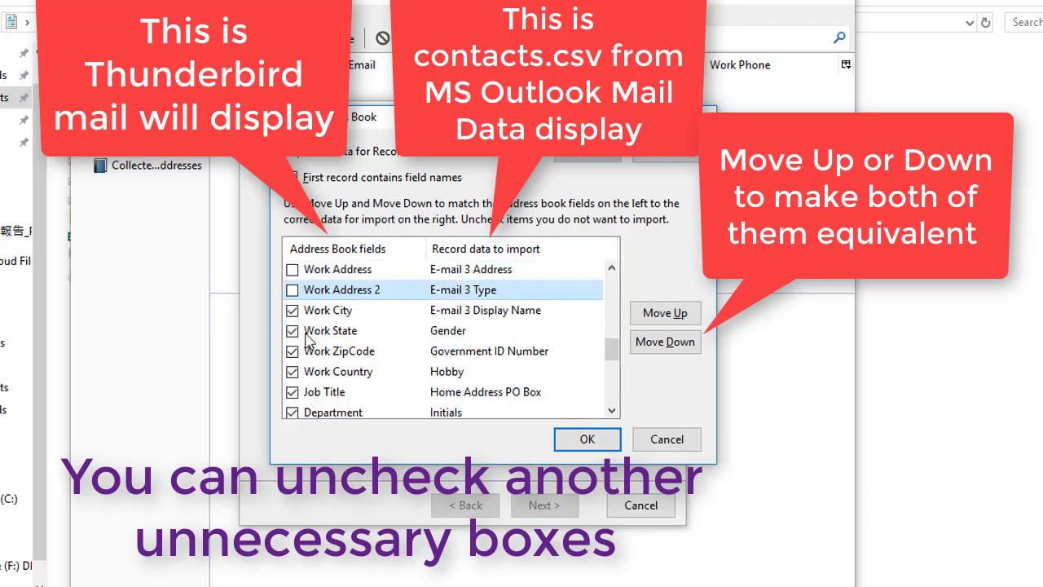
click(291, 310)
click(292, 331)
click(292, 352)
click(293, 372)
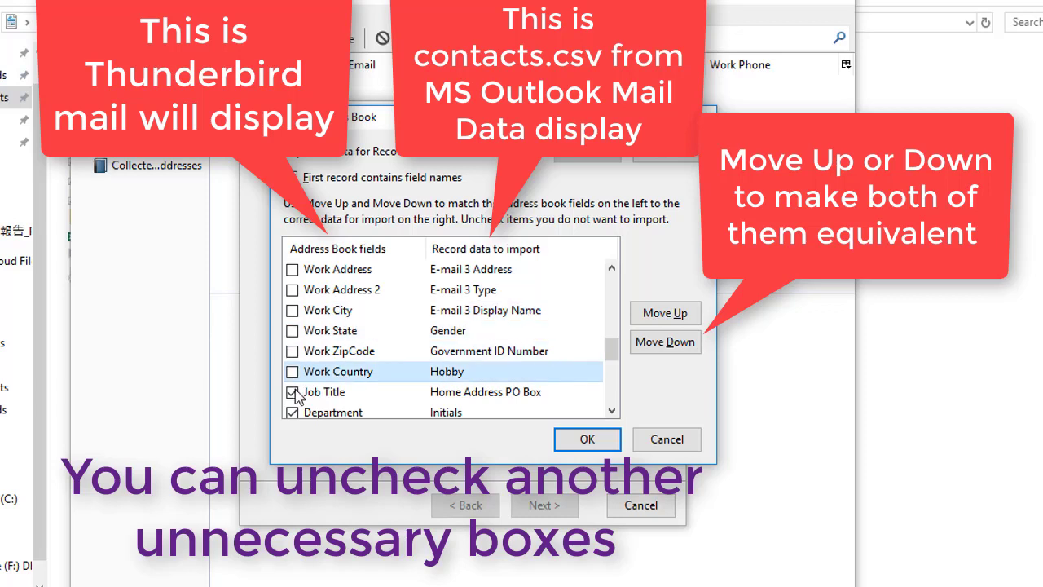
click(293, 392)
click(292, 412)
Exclude Web Page 1 and 2, Birth Year, Birth Month, Birth Day, Custom 1 through Custom 4 and Notes from the import
scroll(311, 391, down, 3)
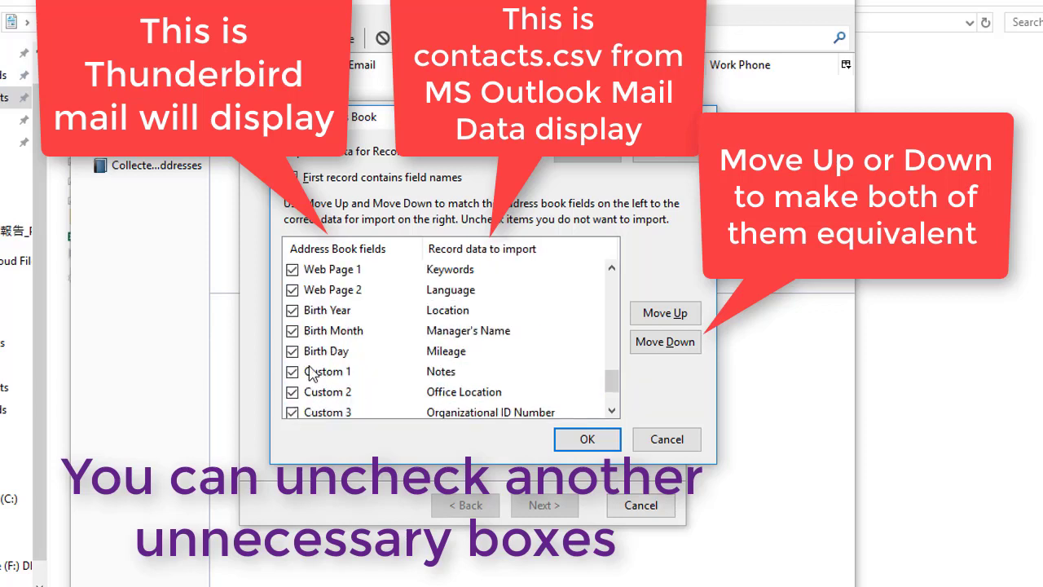
click(292, 270)
click(292, 290)
click(291, 310)
click(292, 330)
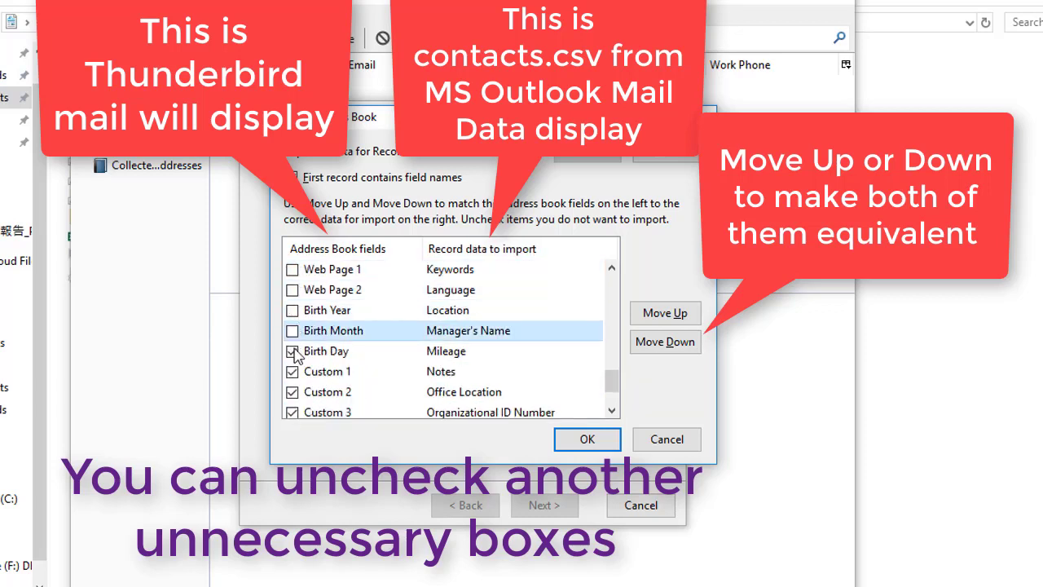
click(292, 351)
click(292, 371)
click(292, 392)
click(292, 412)
scroll(342, 397, down, 1)
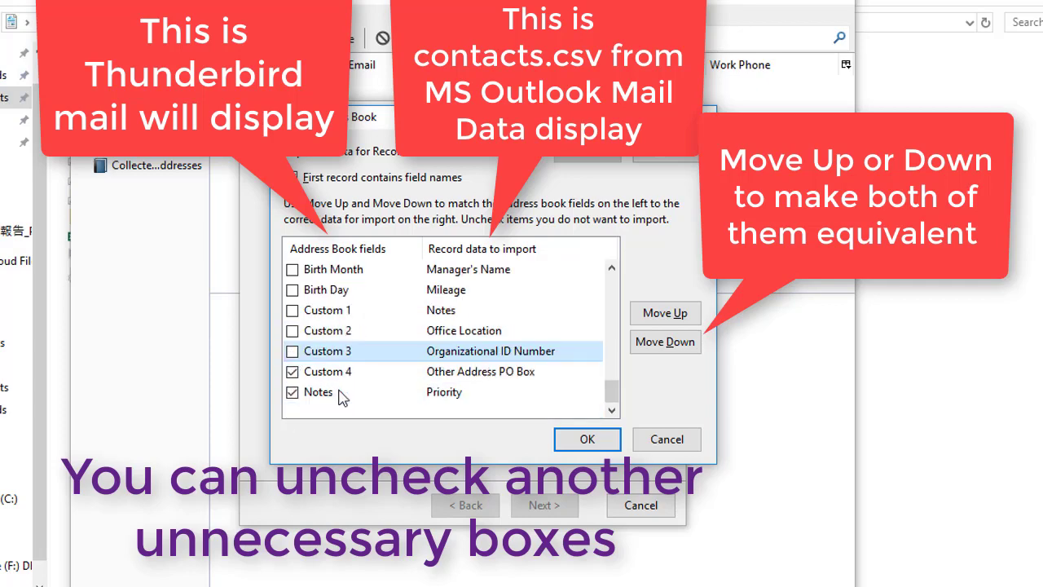
click(292, 371)
click(291, 392)
Check the field matching against the data of record 2, then run and finish the address book import
scroll(403, 336, up, 5)
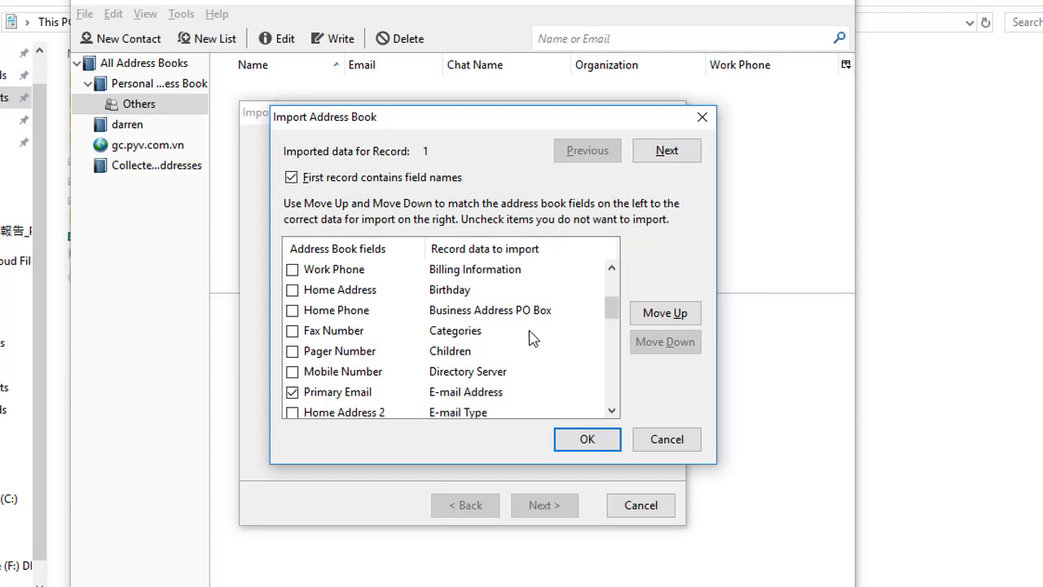
scroll(530, 339, up, 2)
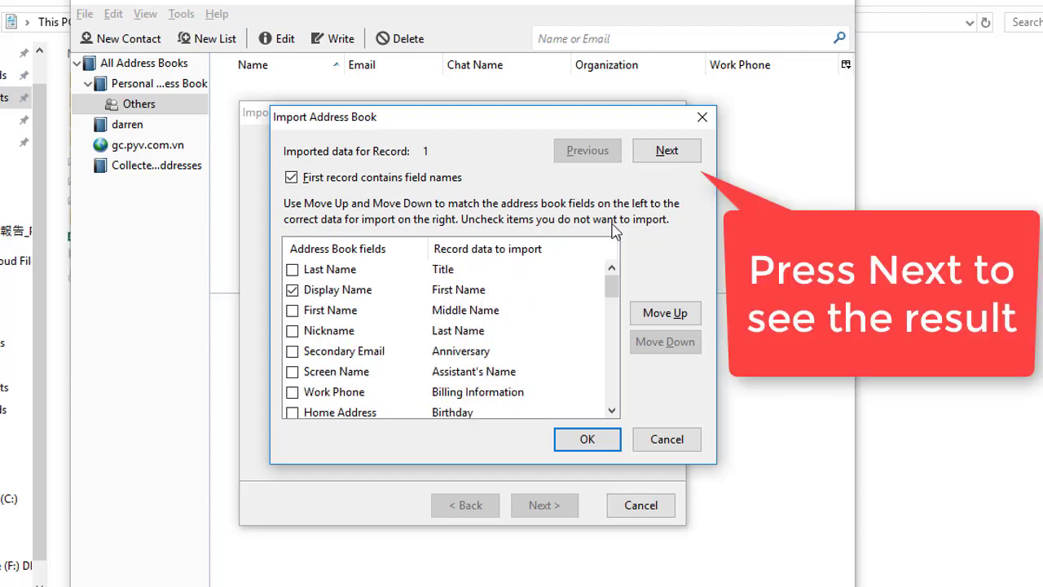
click(672, 159)
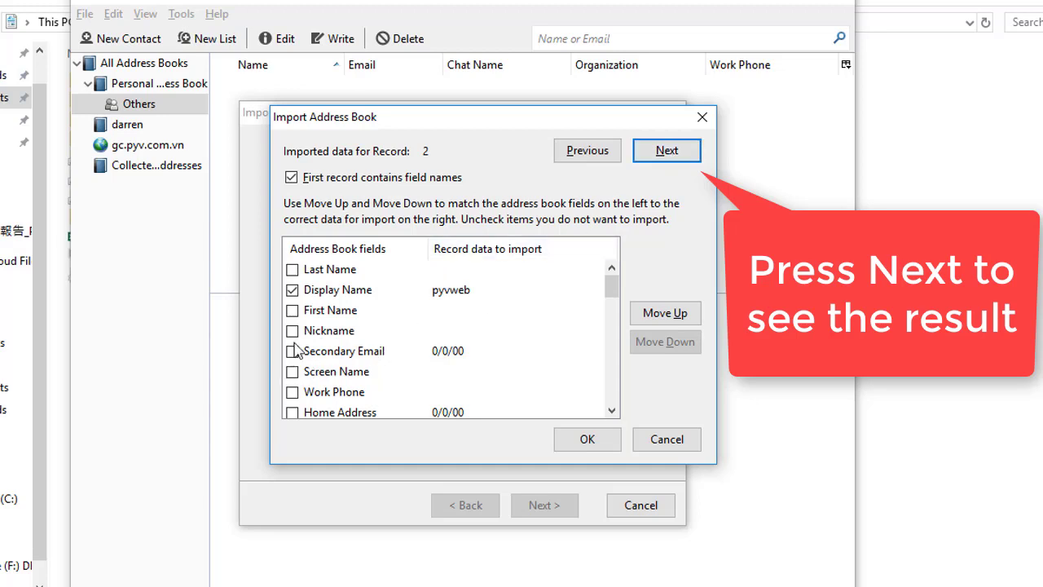
scroll(380, 329, down, 3)
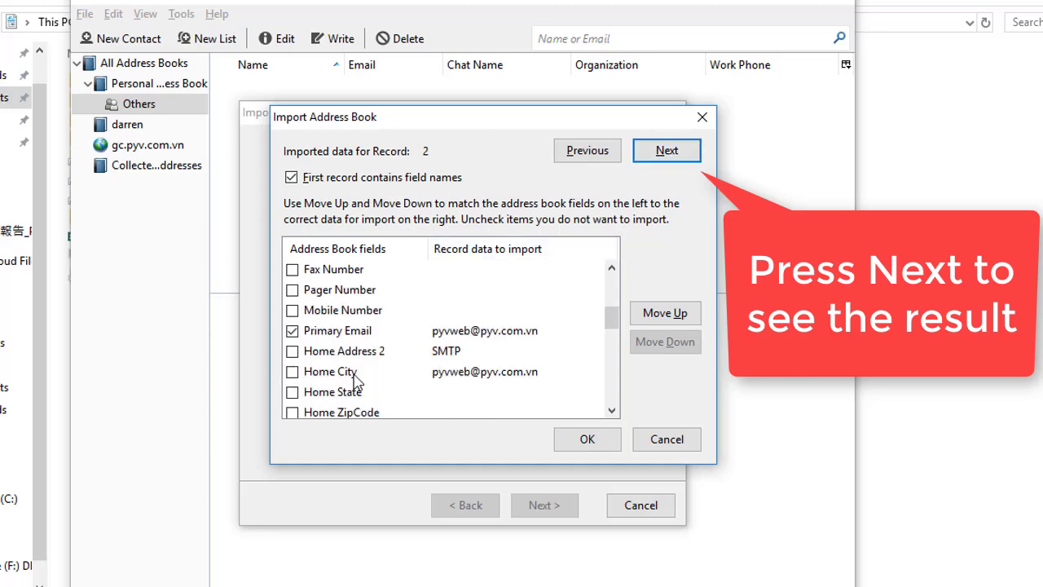
click(600, 441)
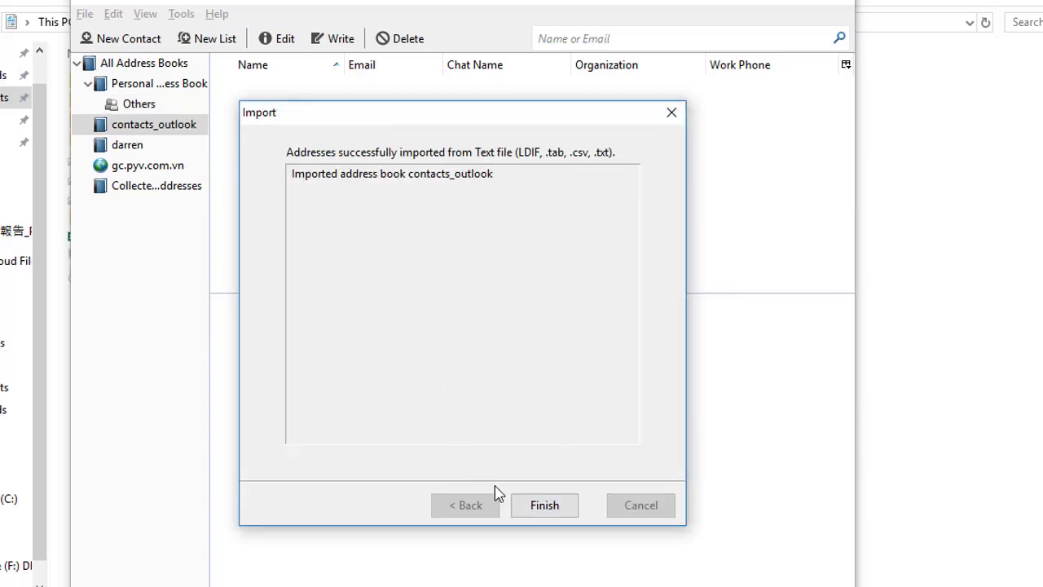
click(548, 505)
View the first contact in the contacts_outlook address book, widen the Name and Email columns, and leave the address book
click(151, 129)
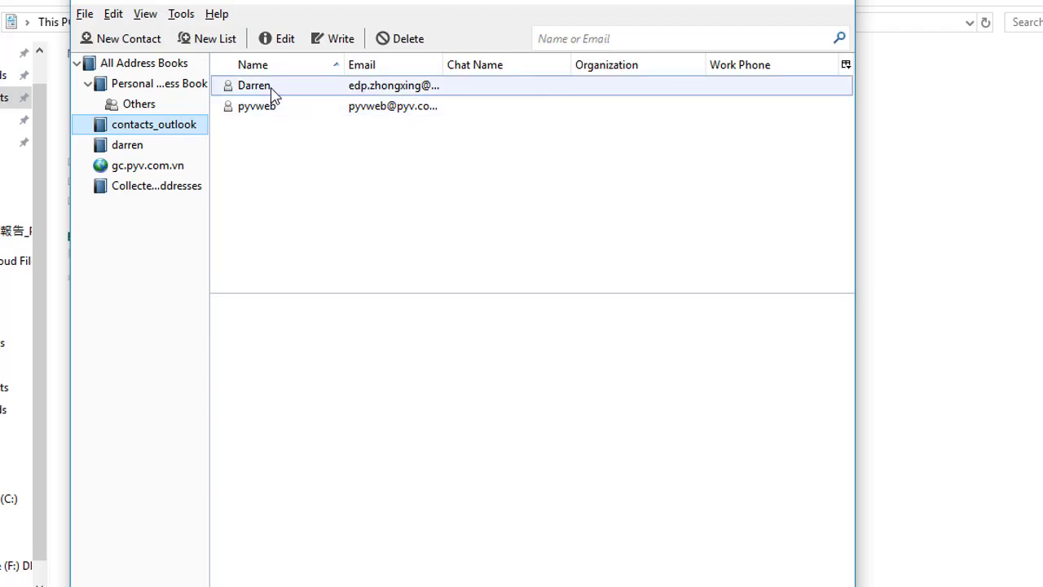
click(311, 87)
drag(352, 64, 447, 65)
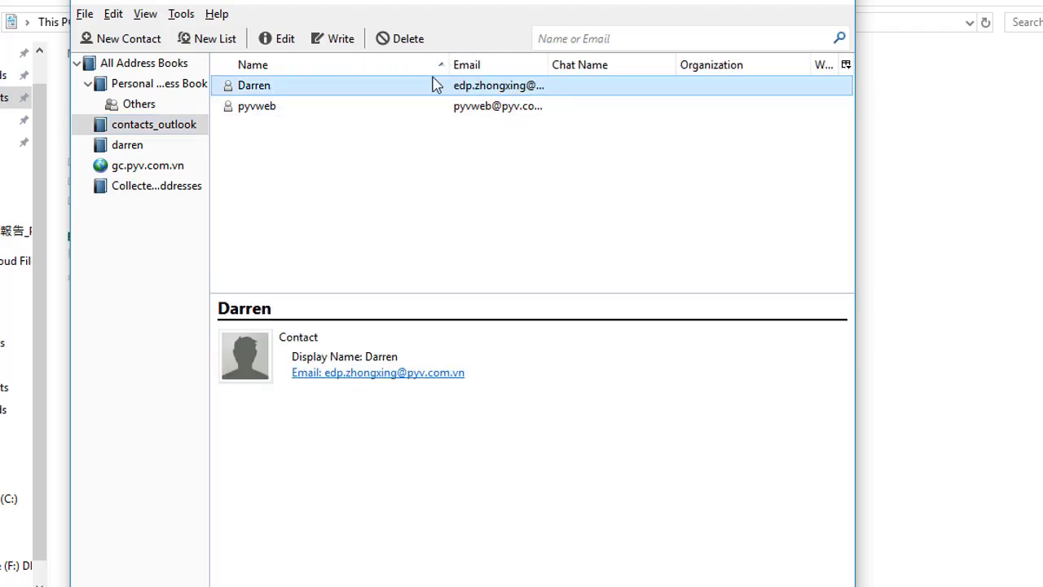
drag(544, 65, 668, 65)
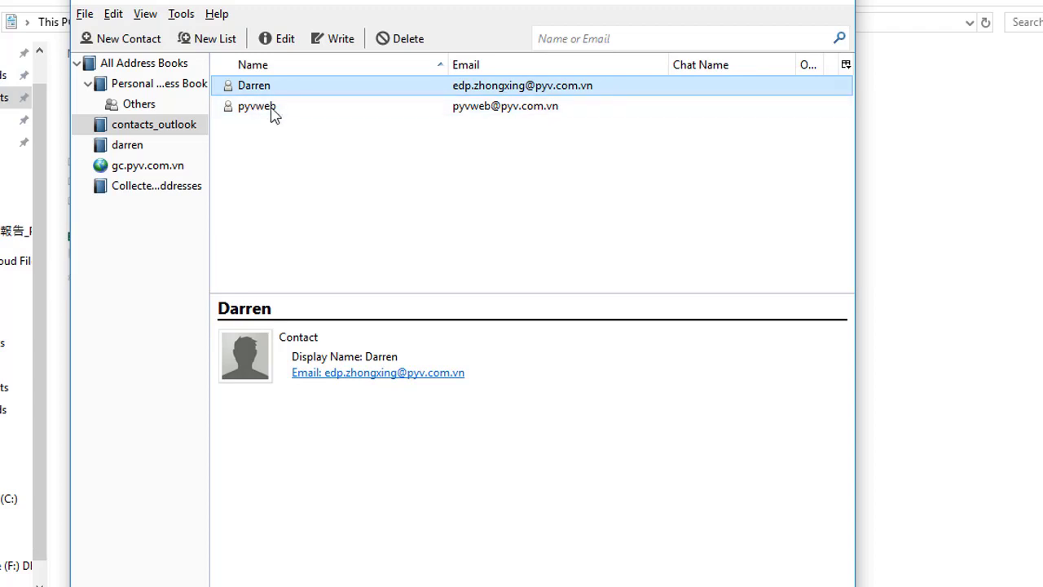
click(842, 3)
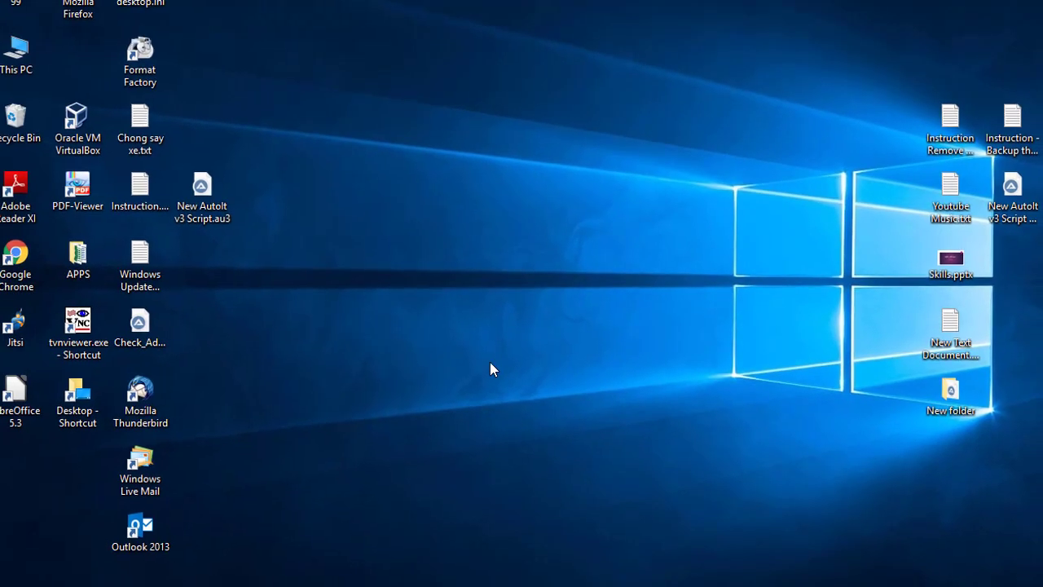
Switch to Windows Live Mail and show its Contacts
click(155, 458)
double_click(155, 458)
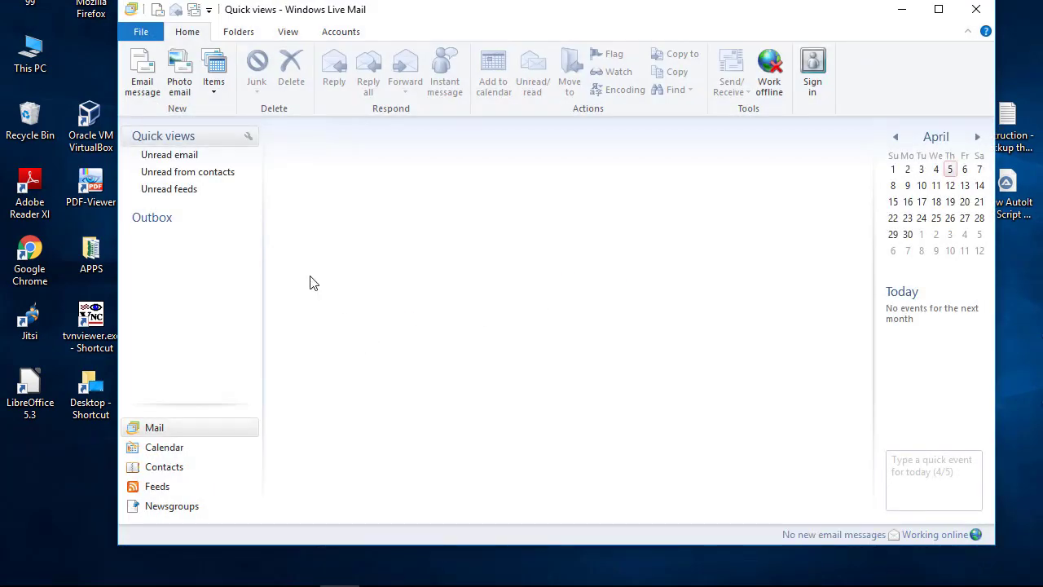
click(154, 467)
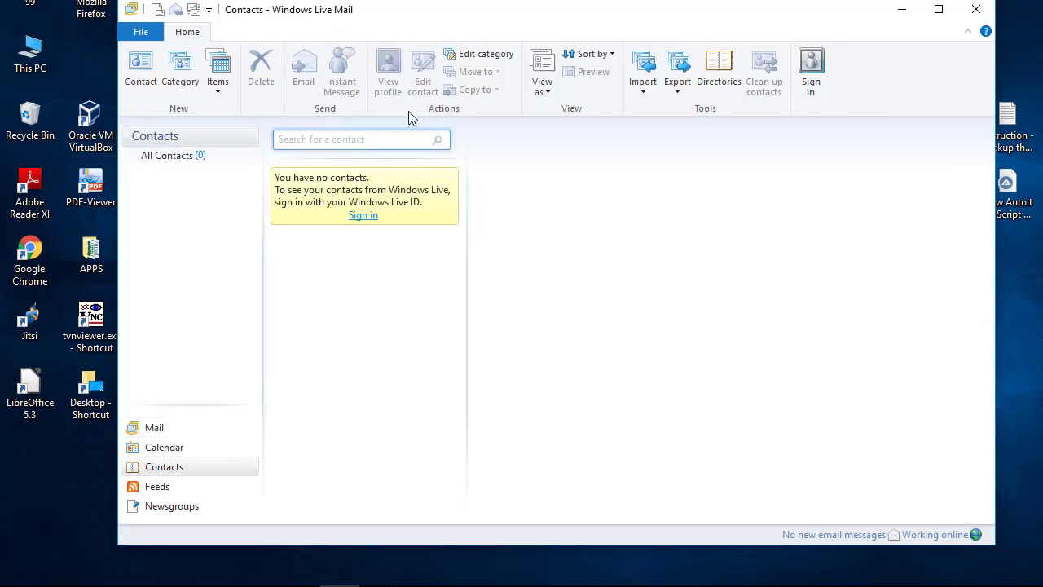
Start a comma separated values (.CSV) contact import using contacts_outlook.CSV from Documents and proceed to the field mapping
click(640, 79)
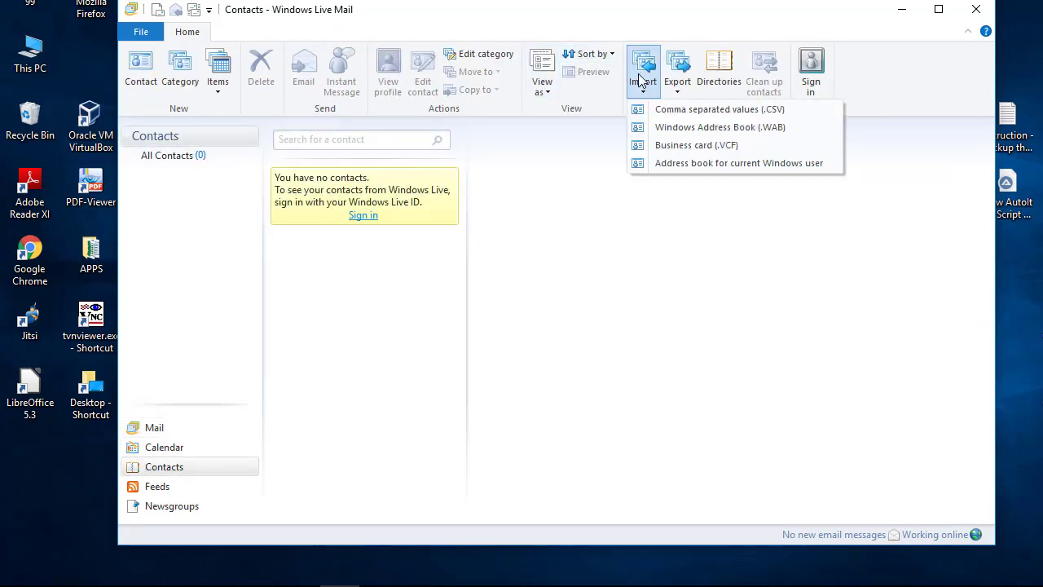
click(673, 112)
click(709, 195)
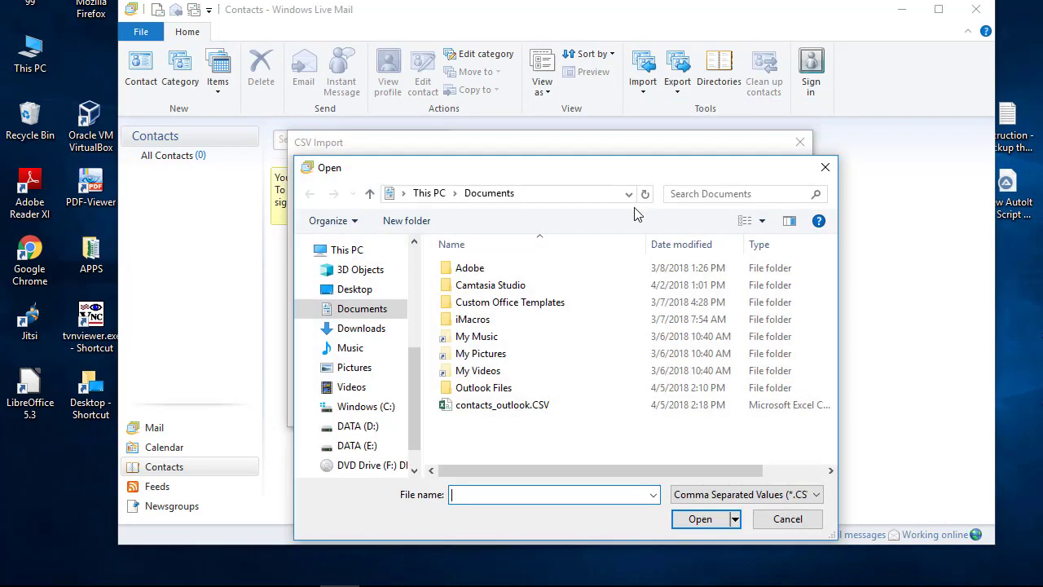
click(506, 408)
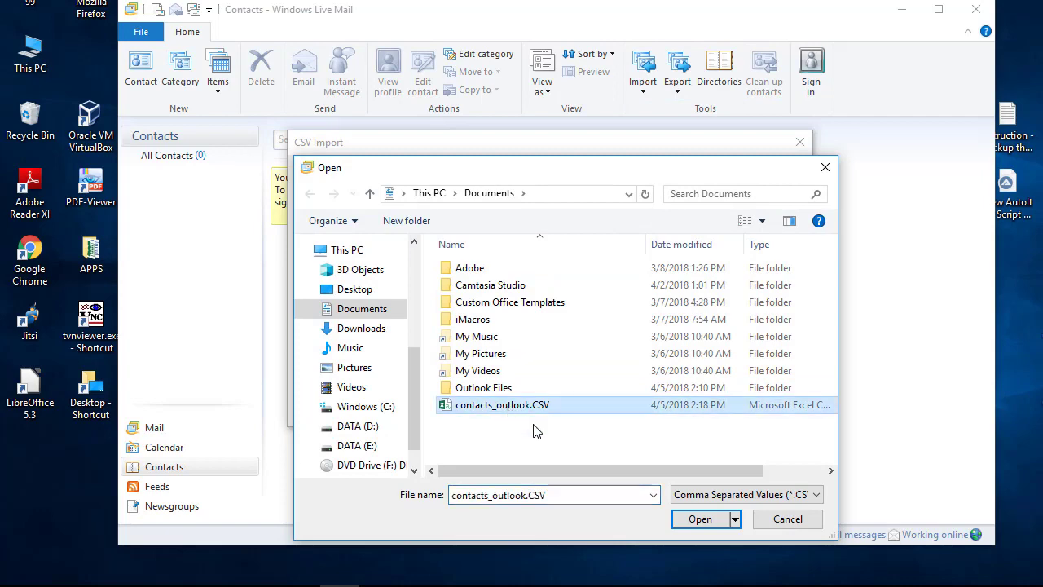
click(699, 518)
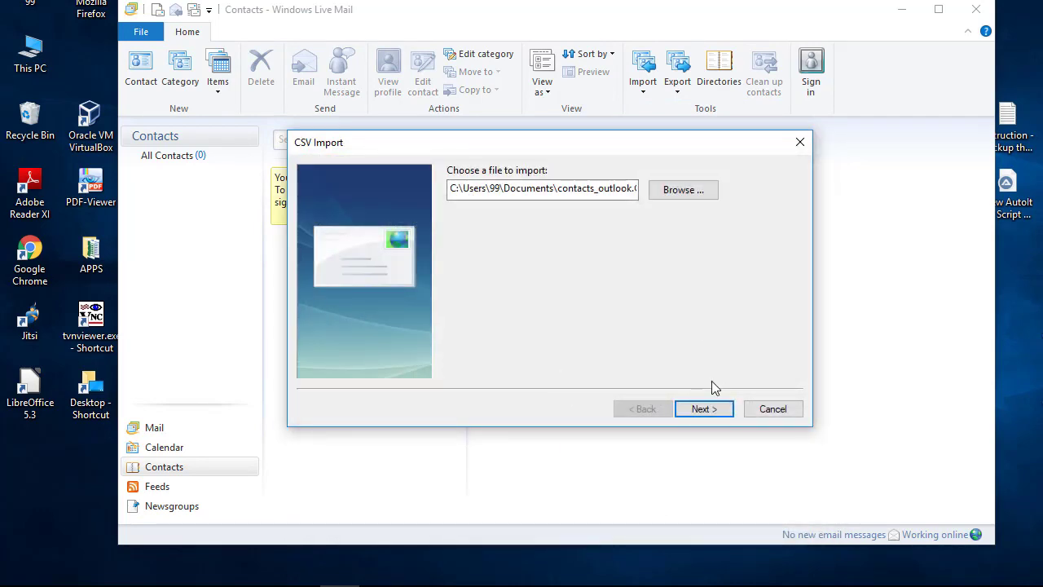
click(705, 410)
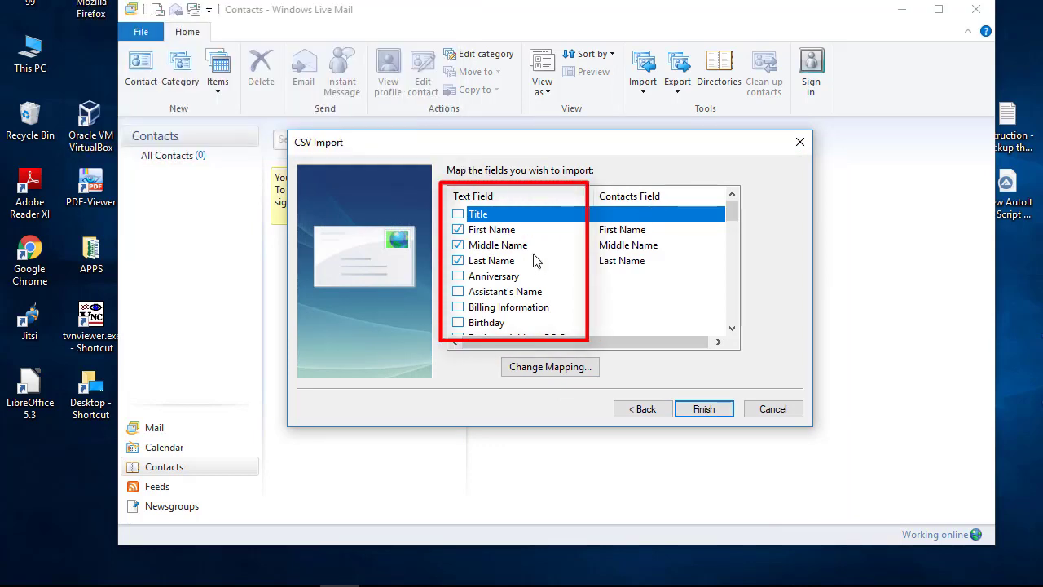
Find the E-mail Address text field in the CSV mapping list and mark it for import
scroll(623, 295, down, 9)
scroll(623, 295, down, 10)
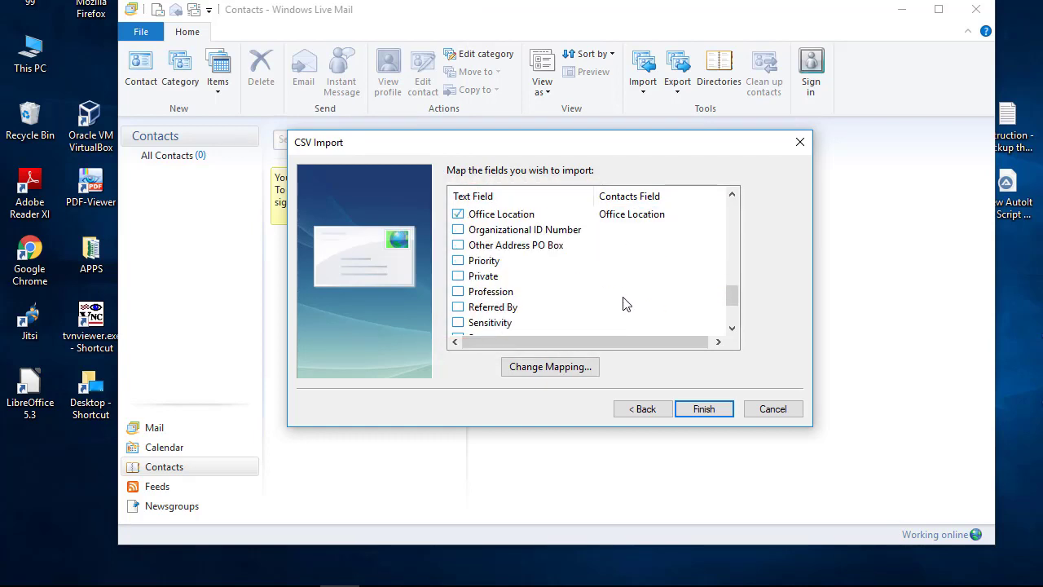
scroll(617, 312, up, 3)
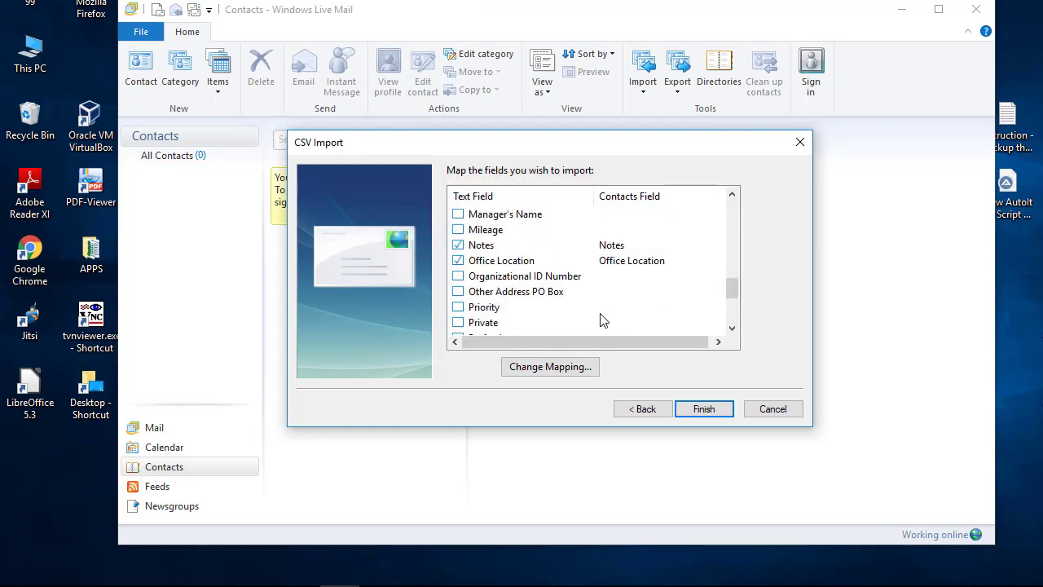
scroll(599, 321, up, 1)
scroll(583, 323, up, 4)
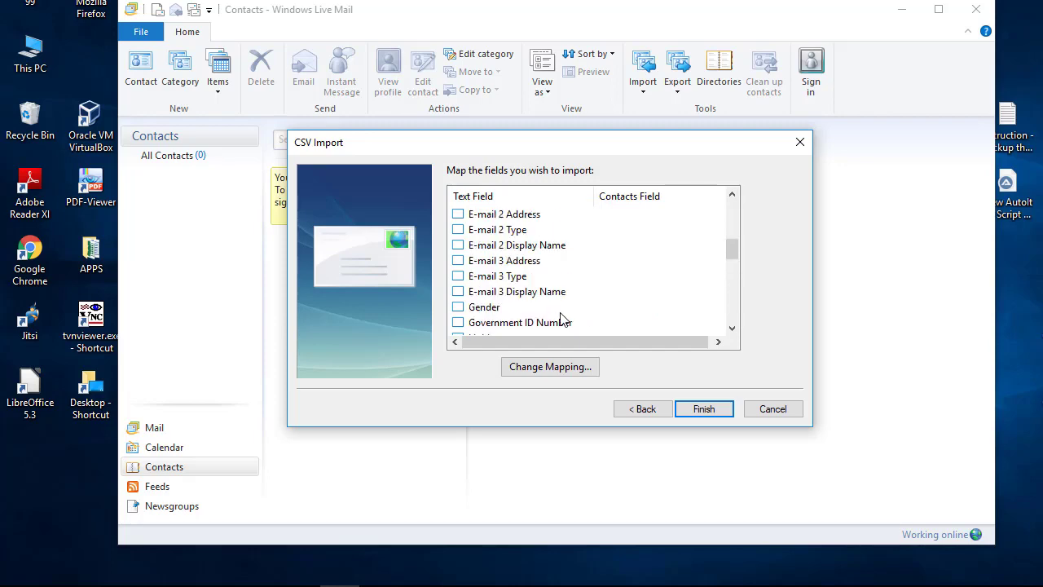
scroll(563, 321, up, 3)
scroll(521, 308, down, 1)
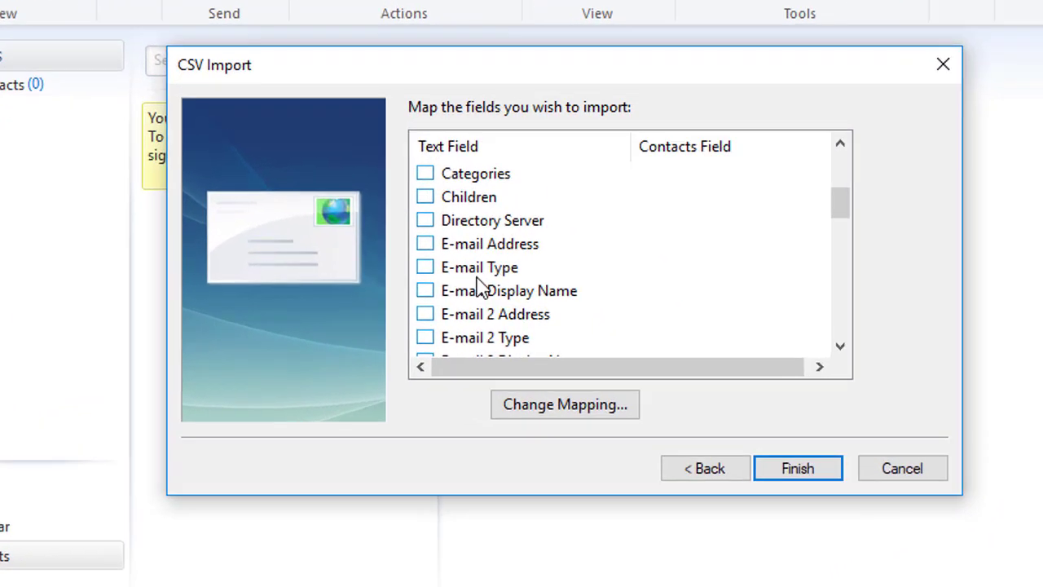
double_click(429, 247)
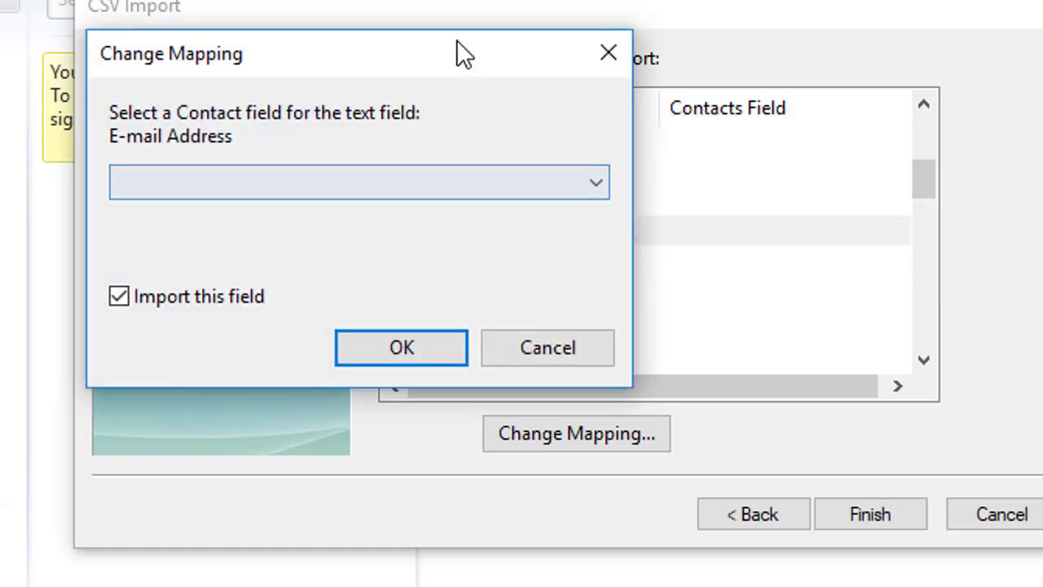
Map the E-mail Address text field to the Email Address contact field
drag(456, 40, 1023, 31)
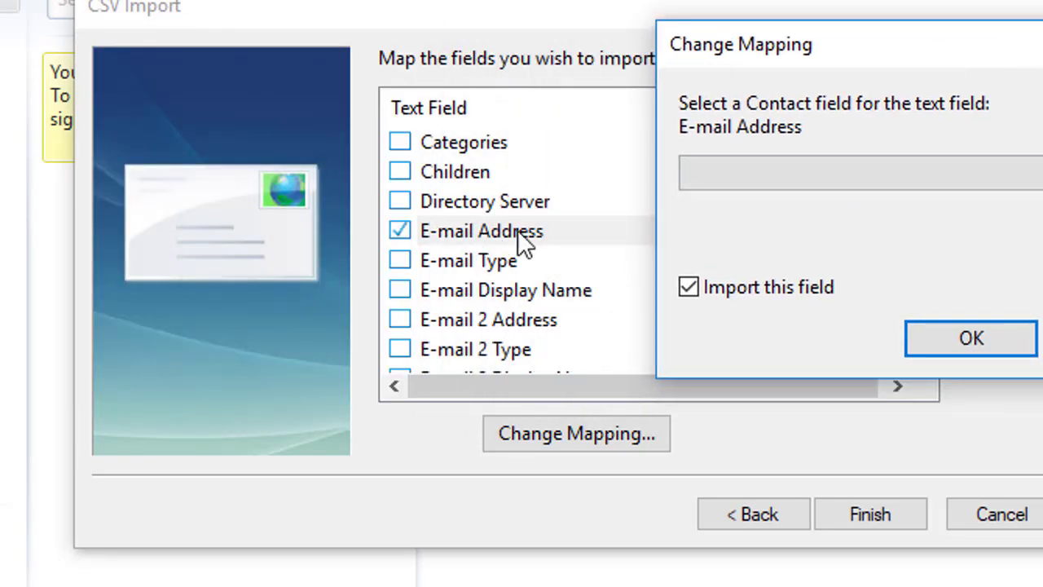
click(838, 170)
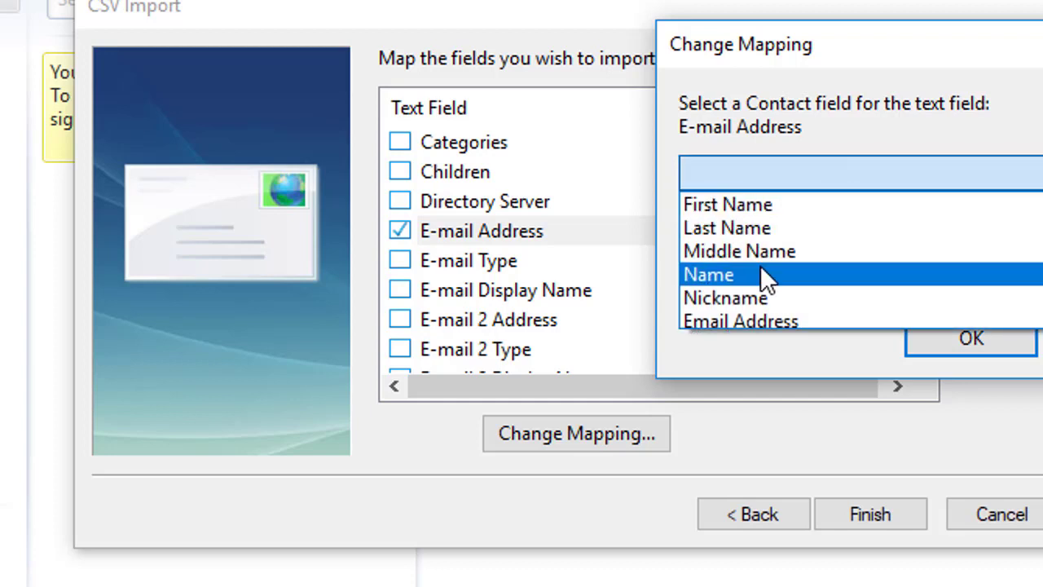
scroll(751, 310, down, 2)
scroll(778, 249, up, 1)
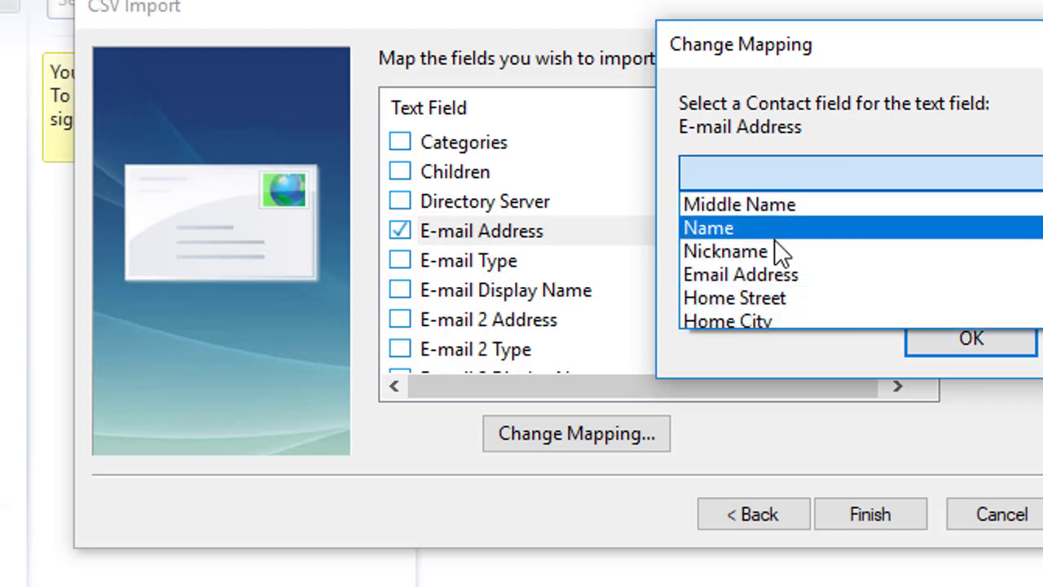
scroll(770, 244, down, 1)
scroll(770, 257, up, 1)
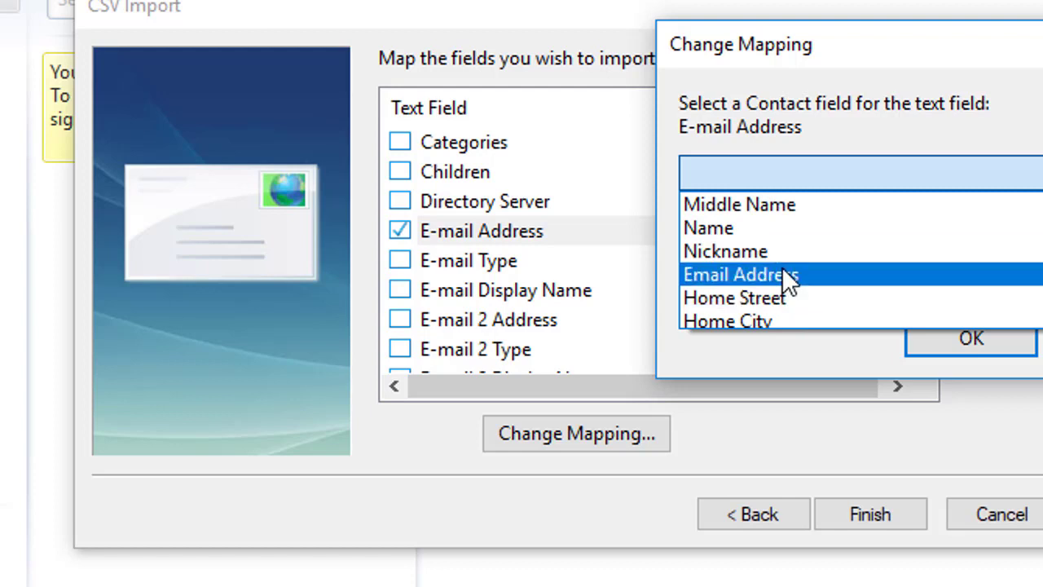
click(782, 275)
click(970, 339)
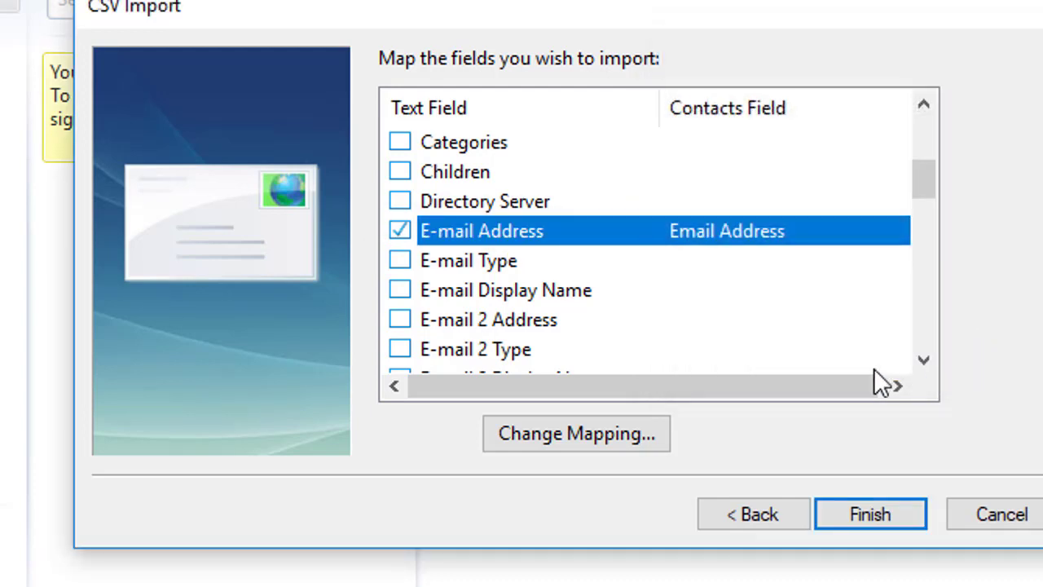
Keep First Name and Last Name selected, and exclude the unneeded Middle Name and Notes fields from the import
scroll(618, 298, up, 3)
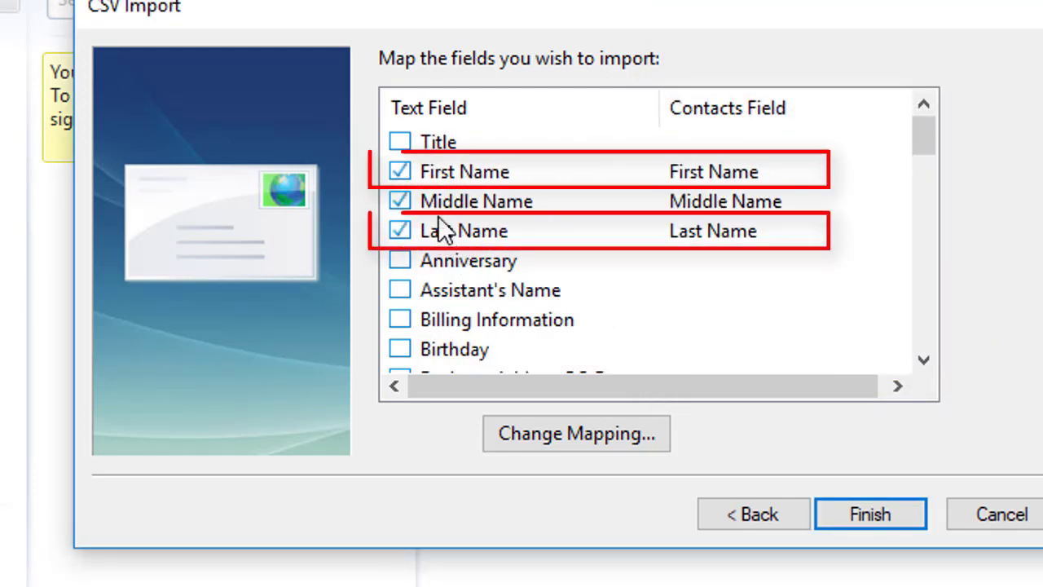
click(459, 173)
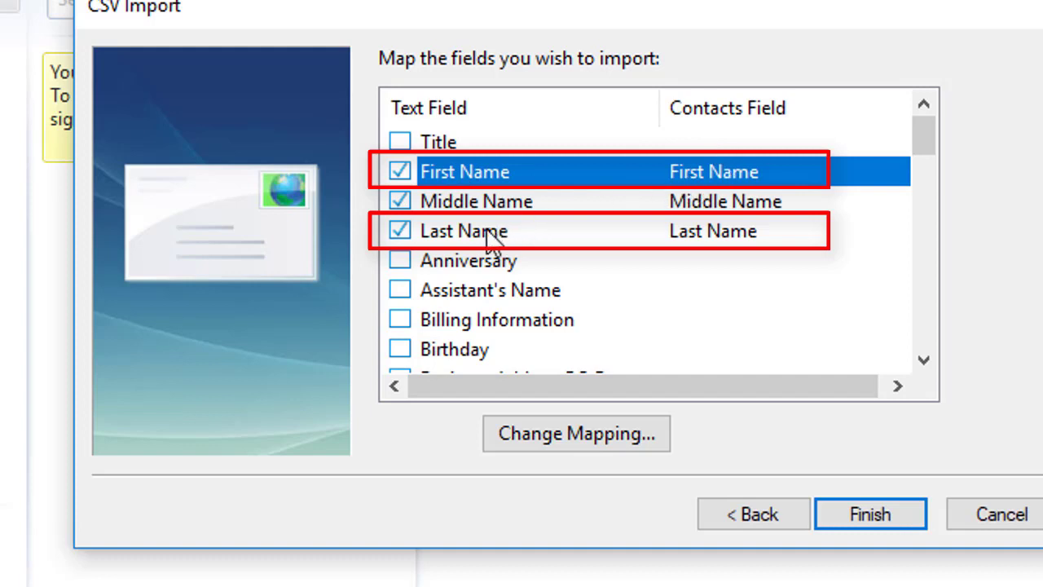
click(399, 202)
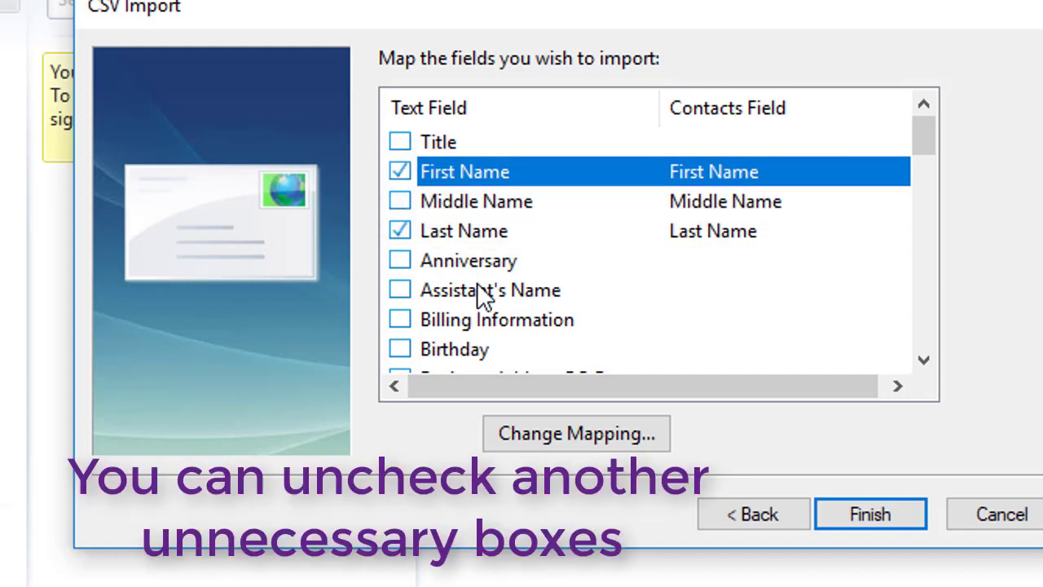
scroll(479, 300, down, 5)
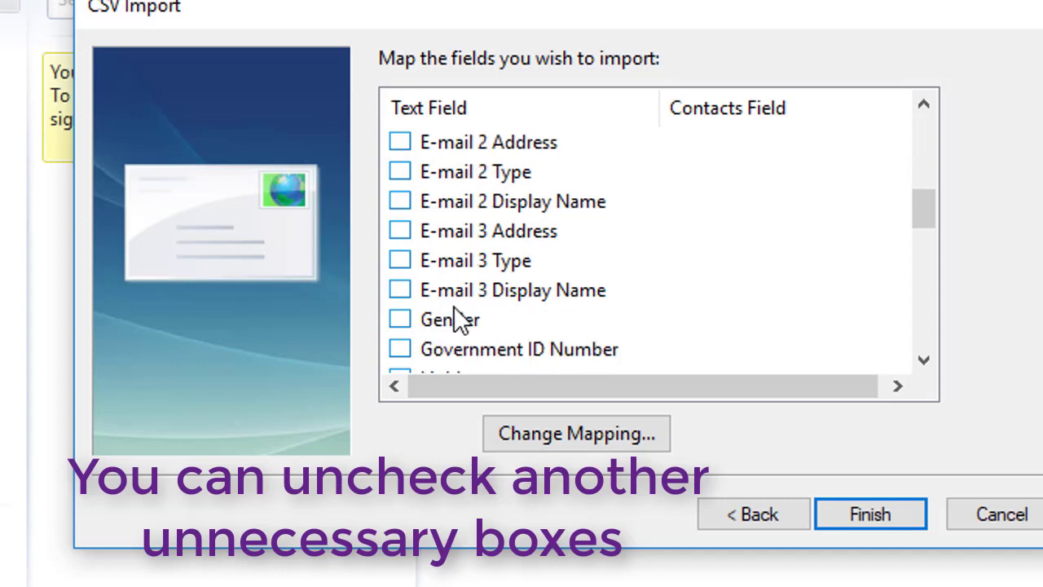
scroll(462, 319, down, 6)
click(400, 294)
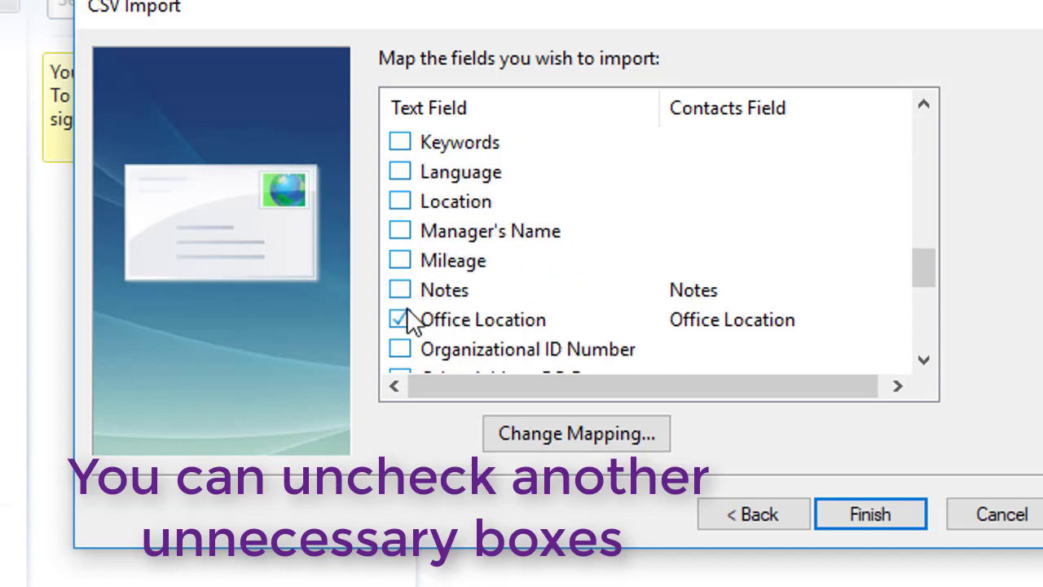
scroll(458, 296, down, 5)
scroll(466, 303, up, 7)
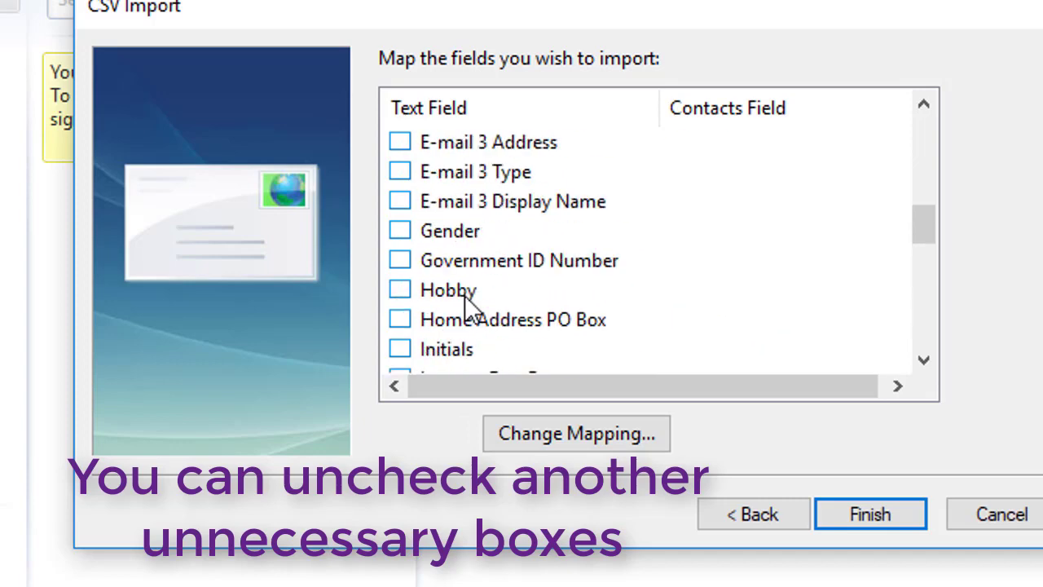
Recheck the E-mail Address mapping and finish the CSV contact import
scroll(465, 295, up, 6)
scroll(632, 295, down, 2)
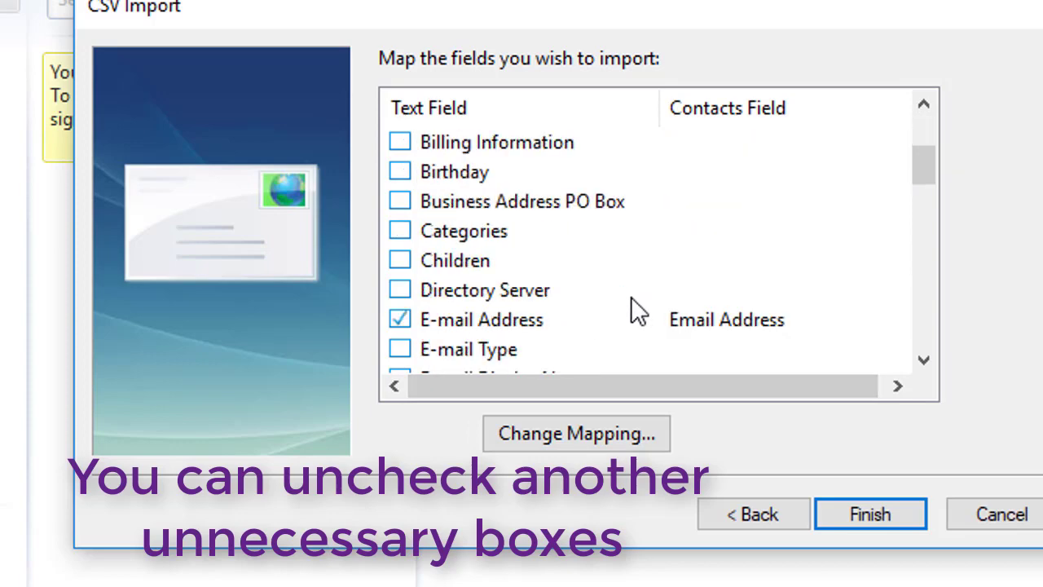
scroll(636, 301, up, 2)
click(878, 517)
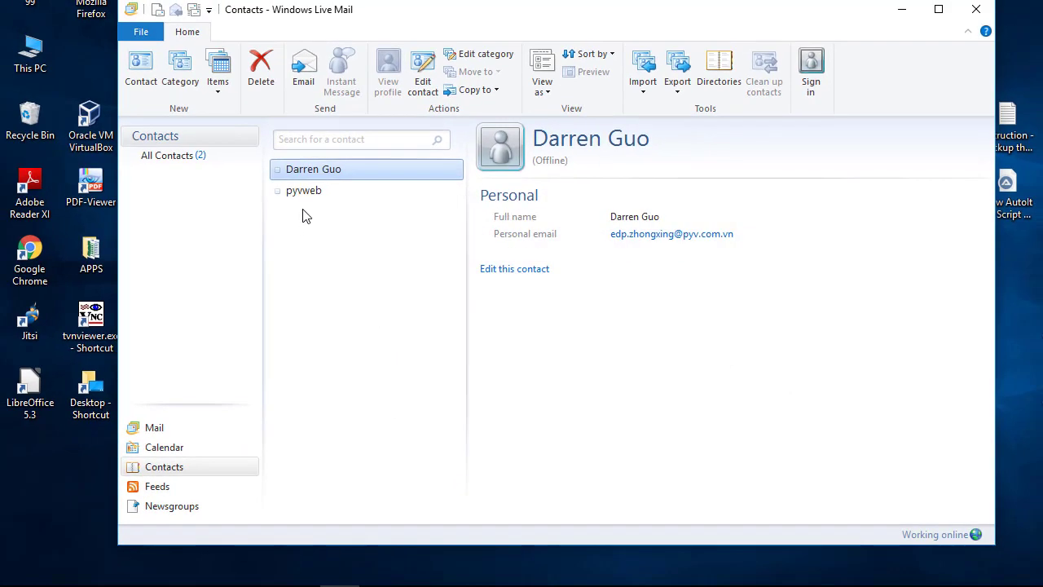
View the details of both imported contacts, then close Windows Live Mail
right_click(313, 192)
click(314, 173)
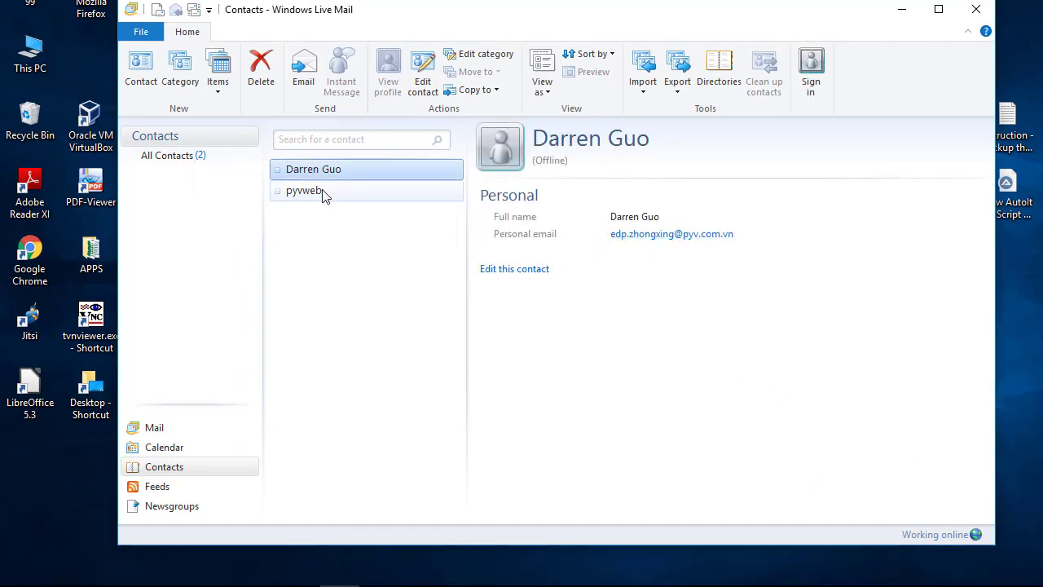
click(320, 192)
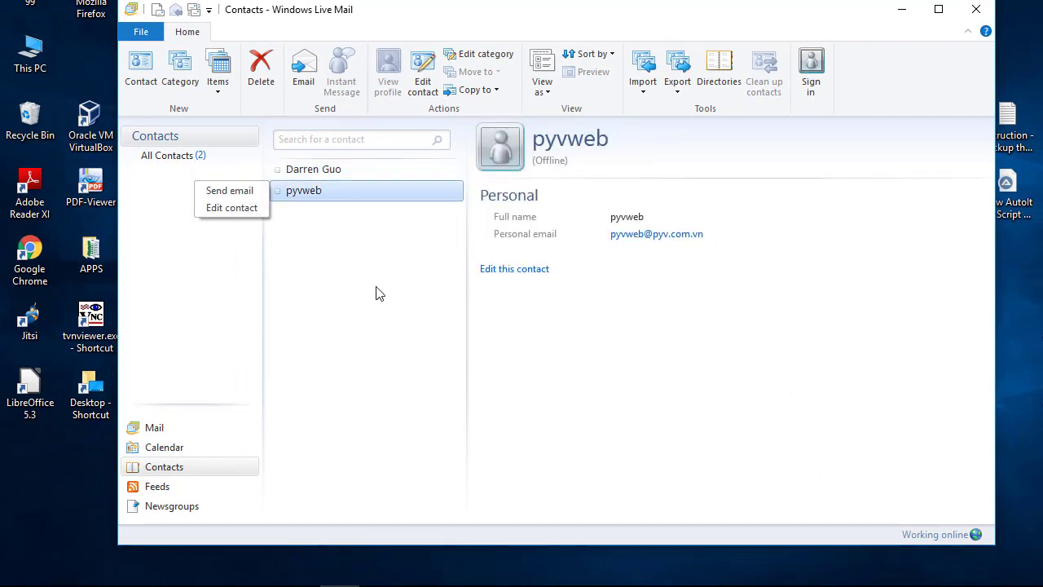
click(977, 12)
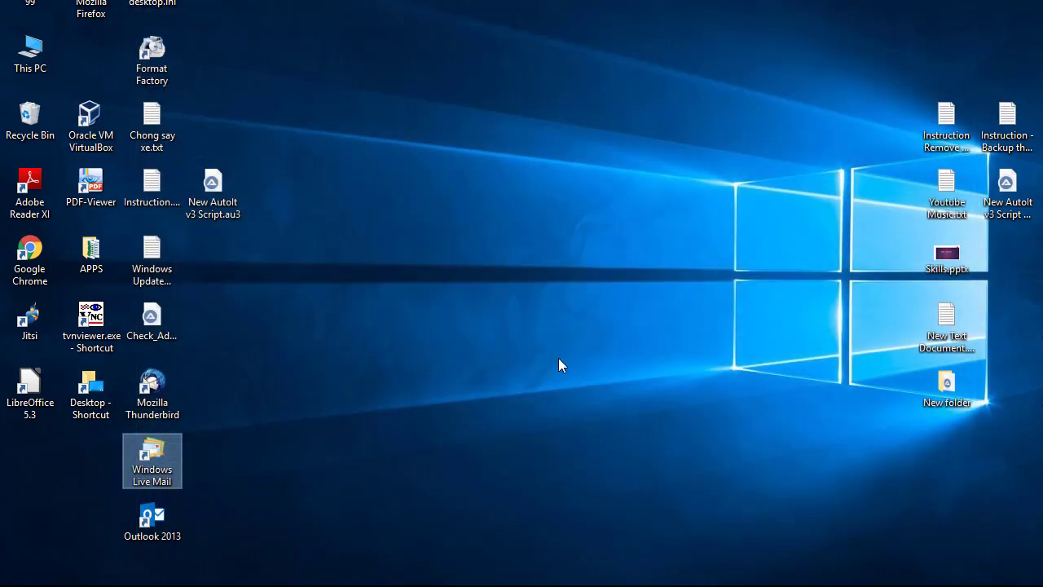